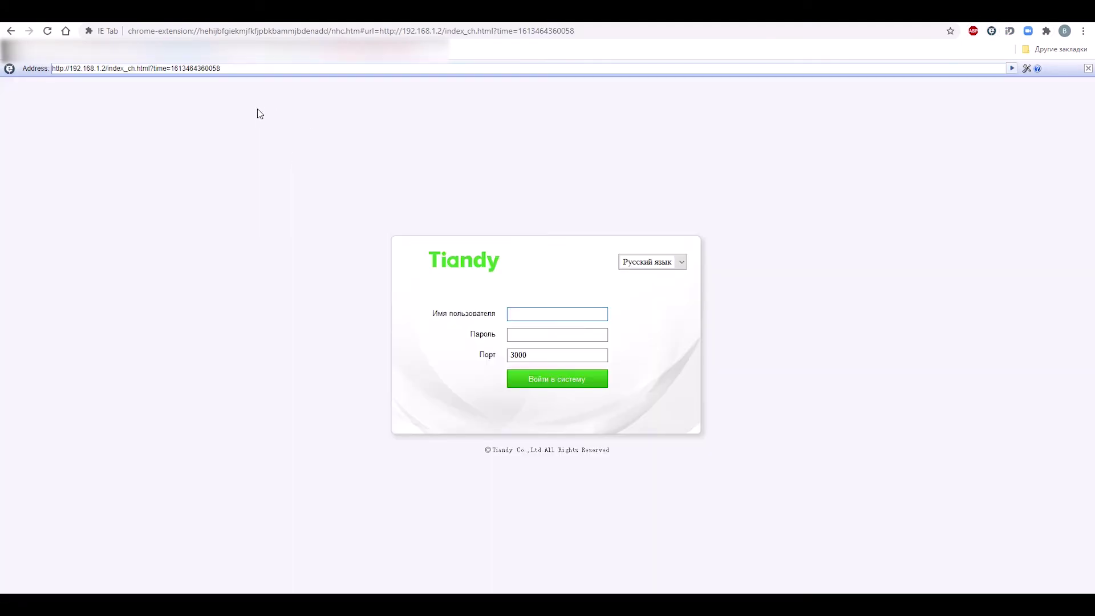
Log in to the camera's web interface with the user name admin and the account password.
{"action": "left_click", "coordinate": [542, 313]}
{"action": "type", "text": "admin"}
{"action": "key", "text": "Tab"}
{"action": "left_click", "coordinate": [538, 379]}
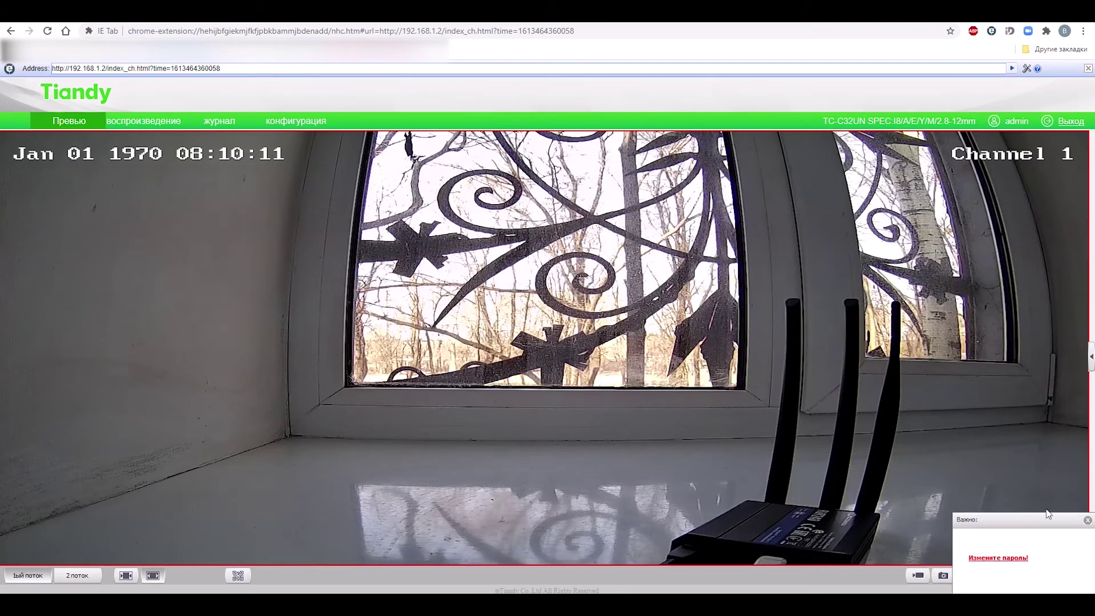
Dismiss the password-change notice, and view the live preview in the second stream and back in the first.
{"action": "left_click", "coordinate": [1087, 520]}
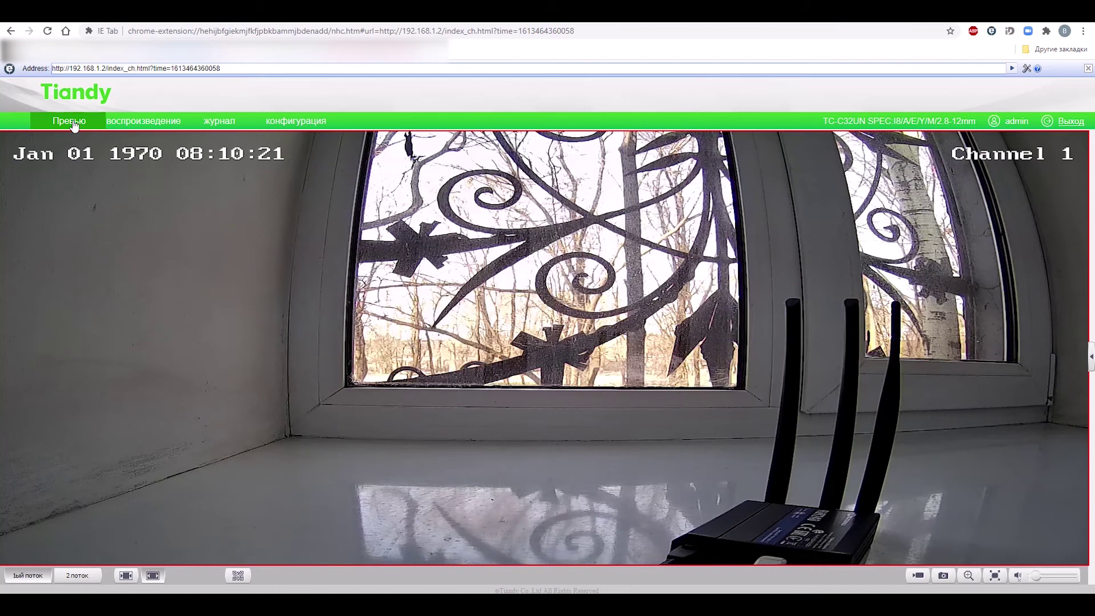
{"action": "left_click", "coordinate": [71, 578]}
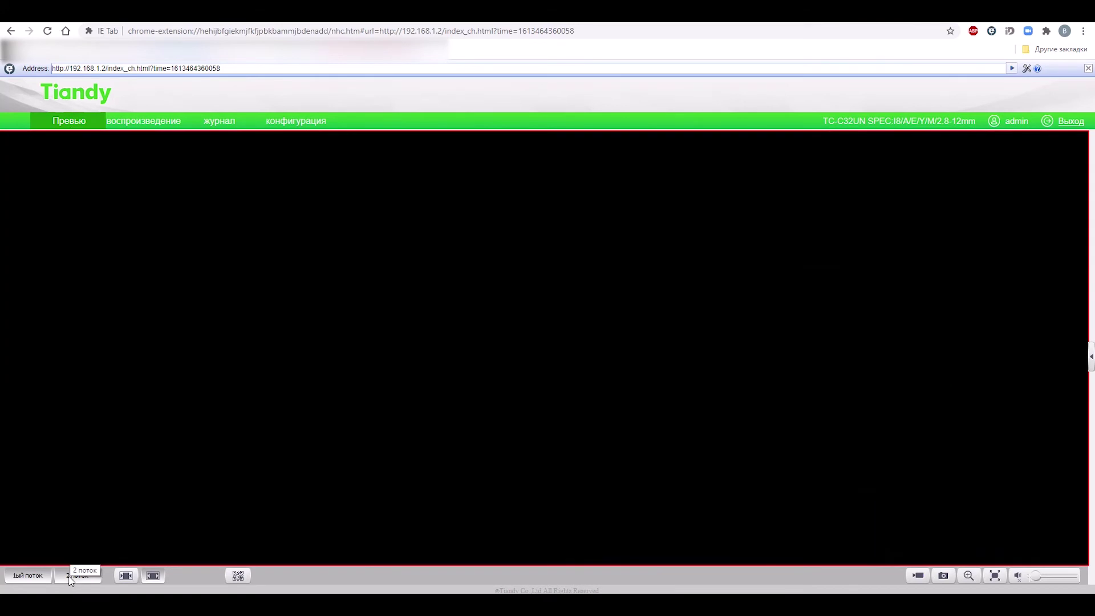
{"action": "left_click", "coordinate": [36, 580]}
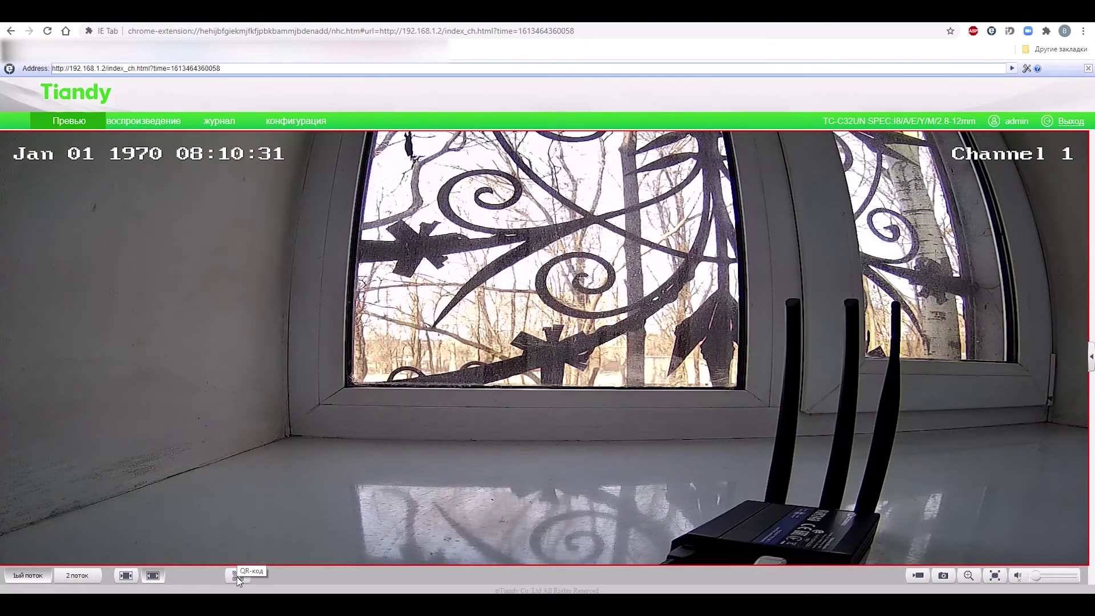
Record a short video clip of the live view and take a snapshot of it.
{"action": "left_click", "coordinate": [924, 578]}
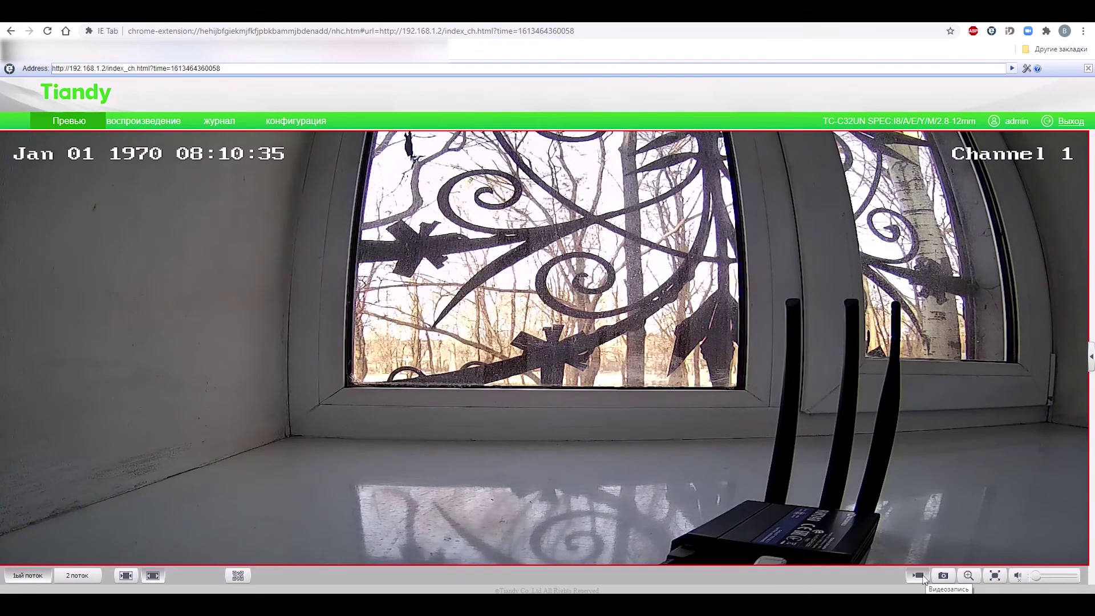
{"action": "left_click", "coordinate": [924, 578]}
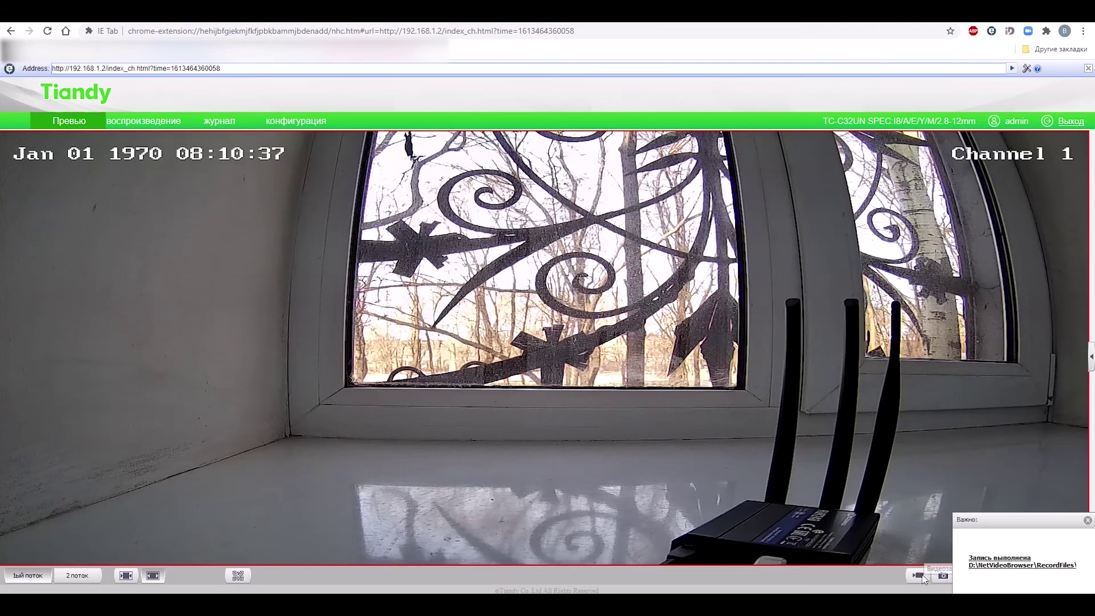
{"action": "left_click", "coordinate": [1087, 521]}
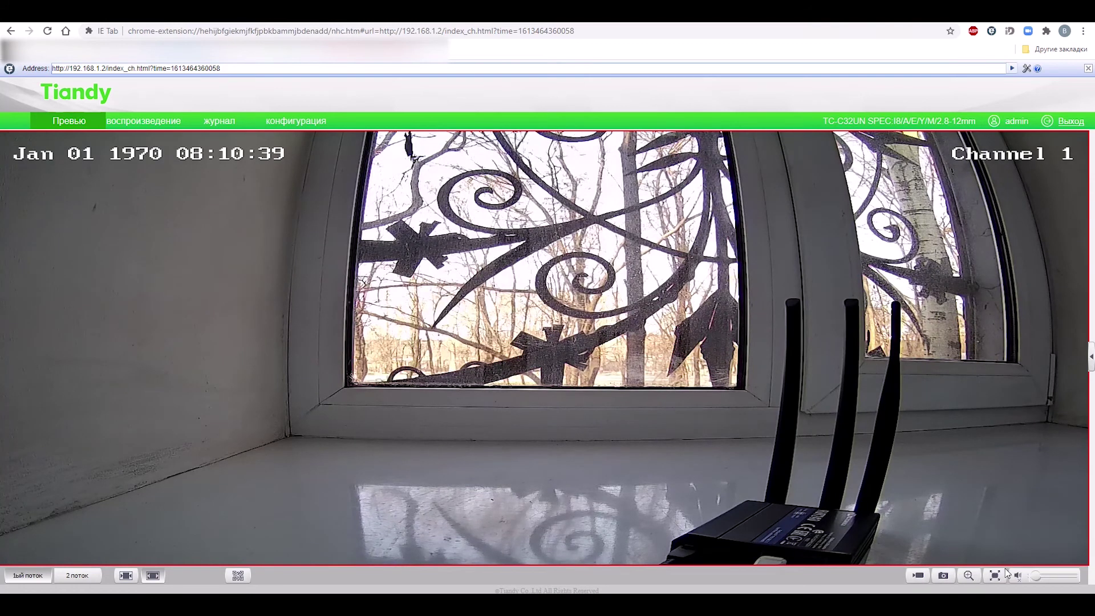
{"action": "left_click", "coordinate": [943, 576]}
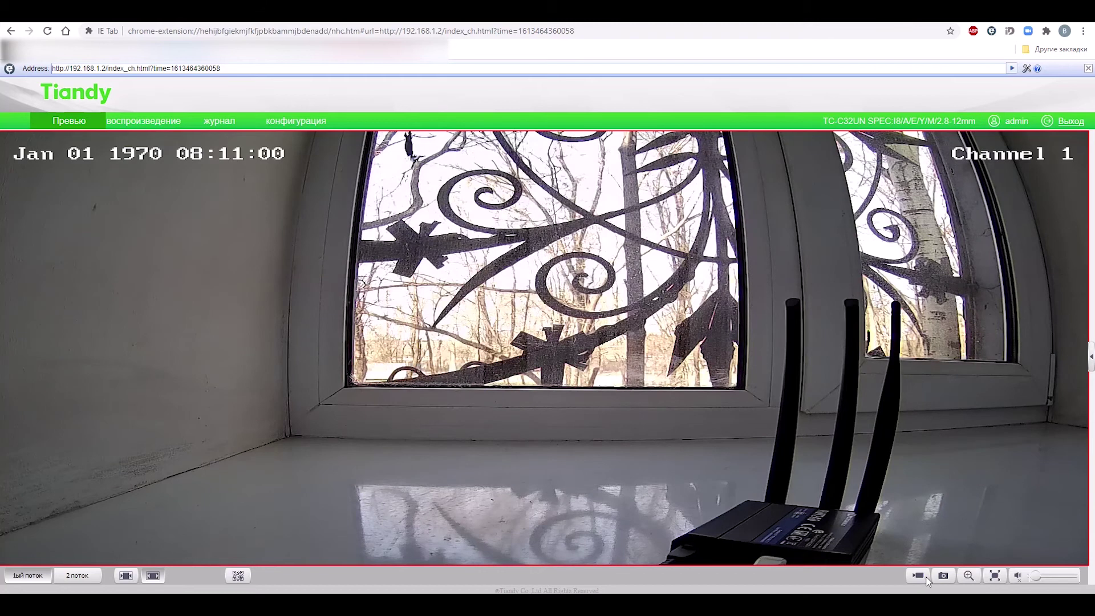
Turn on digital zoom for the live view and raise the audio volume.
{"action": "left_click", "coordinate": [969, 576]}
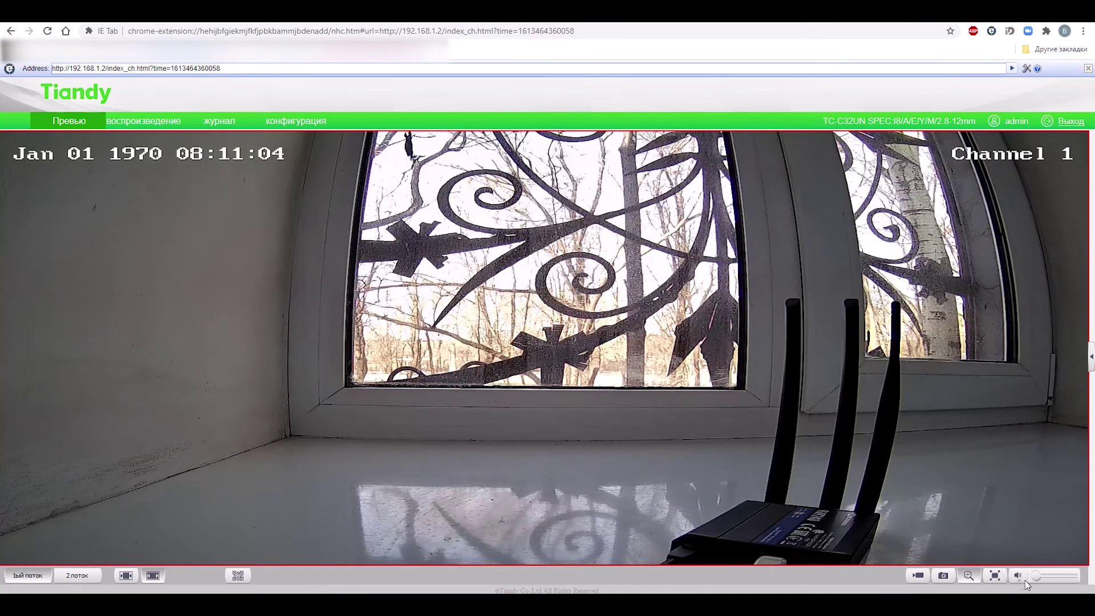
{"action": "left_click_drag", "start_coordinate": [1033, 576], "coordinate": [1058, 577]}
View the recording playback page and the event log page.
{"action": "left_click", "coordinate": [151, 122]}
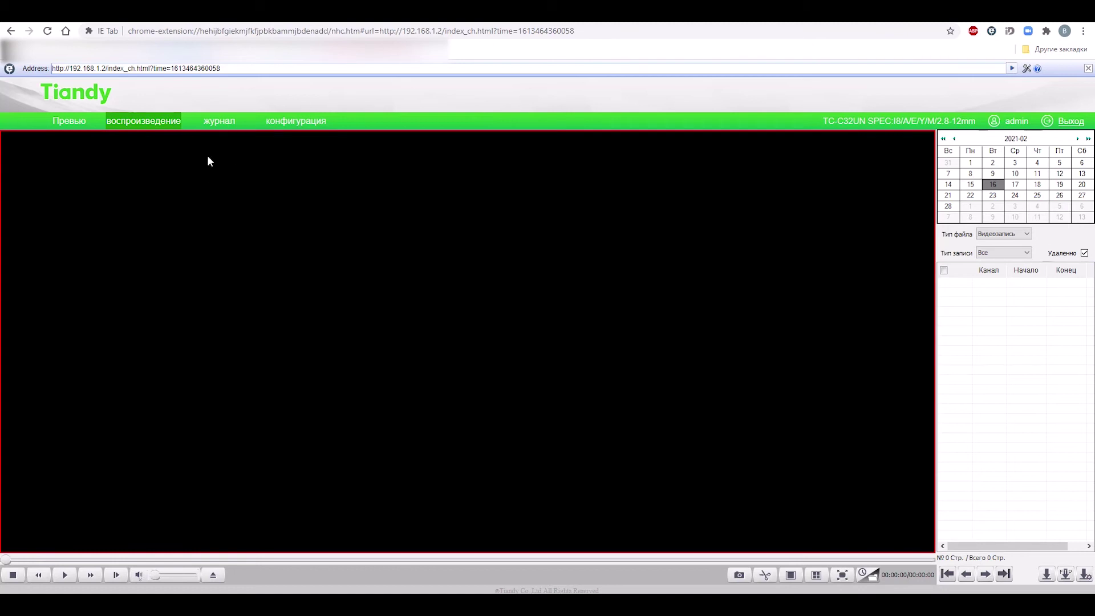
{"action": "left_click", "coordinate": [223, 125]}
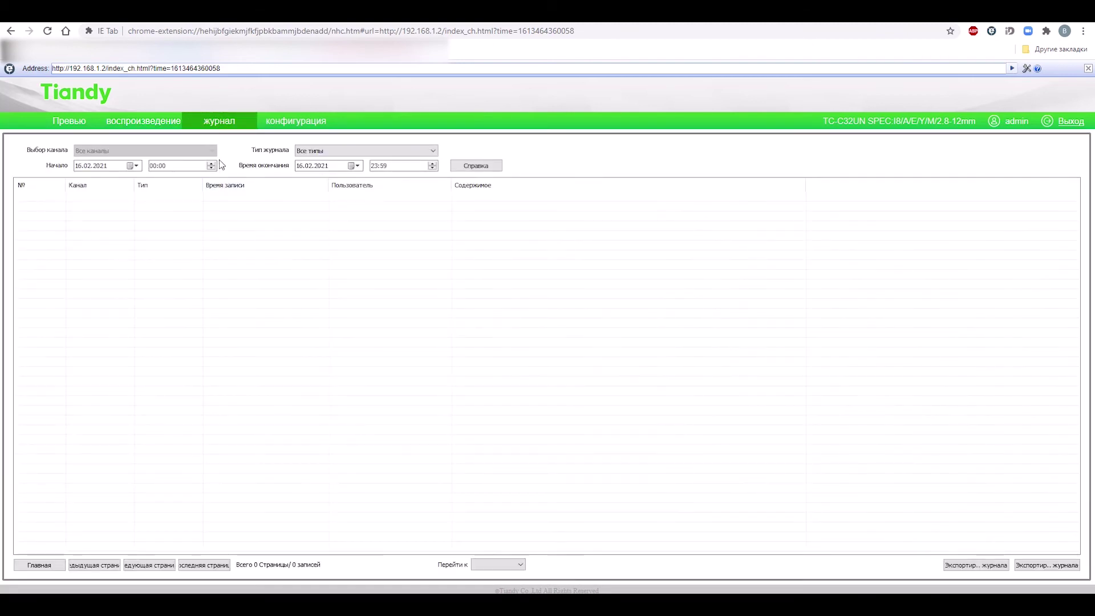
Open the stream configuration and examine the stream number and resolution options of the first stream.
{"action": "left_click", "coordinate": [292, 123]}
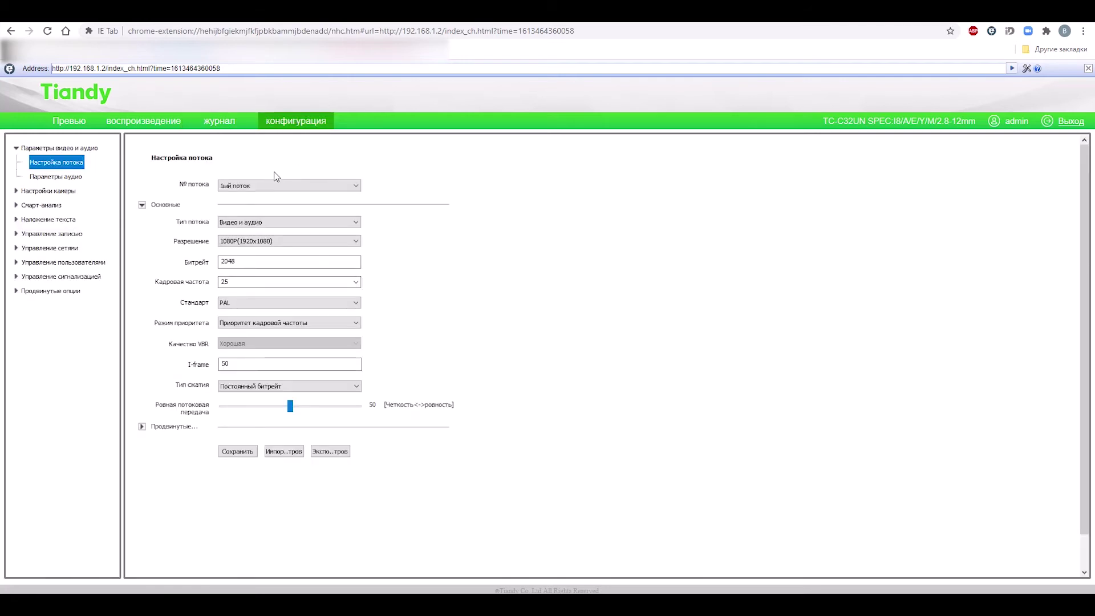
{"action": "left_click", "coordinate": [319, 184]}
{"action": "left_click", "coordinate": [320, 183]}
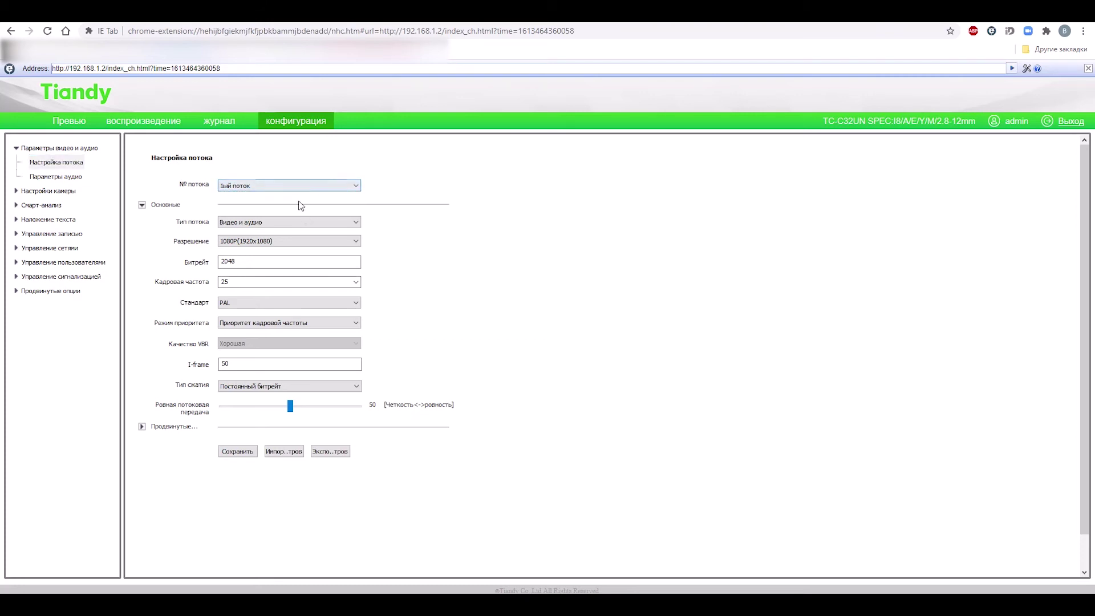
{"action": "left_click", "coordinate": [305, 240]}
{"action": "left_click", "coordinate": [305, 241]}
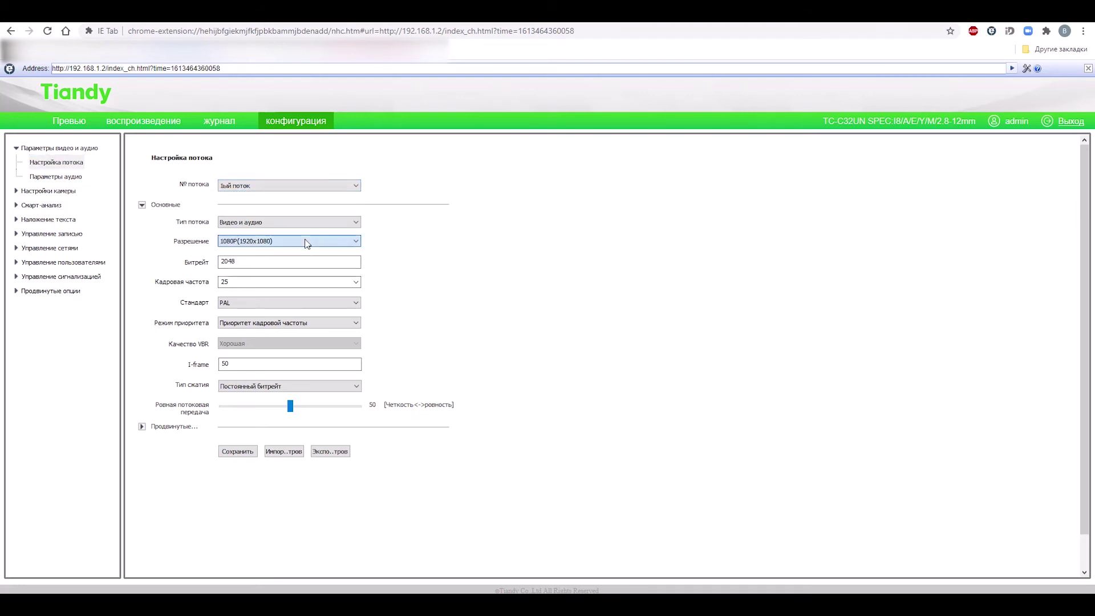
Compare the stream settings of the second stream with those of the first, ending on the first stream.
{"action": "left_click", "coordinate": [313, 184]}
{"action": "left_click", "coordinate": [301, 199]}
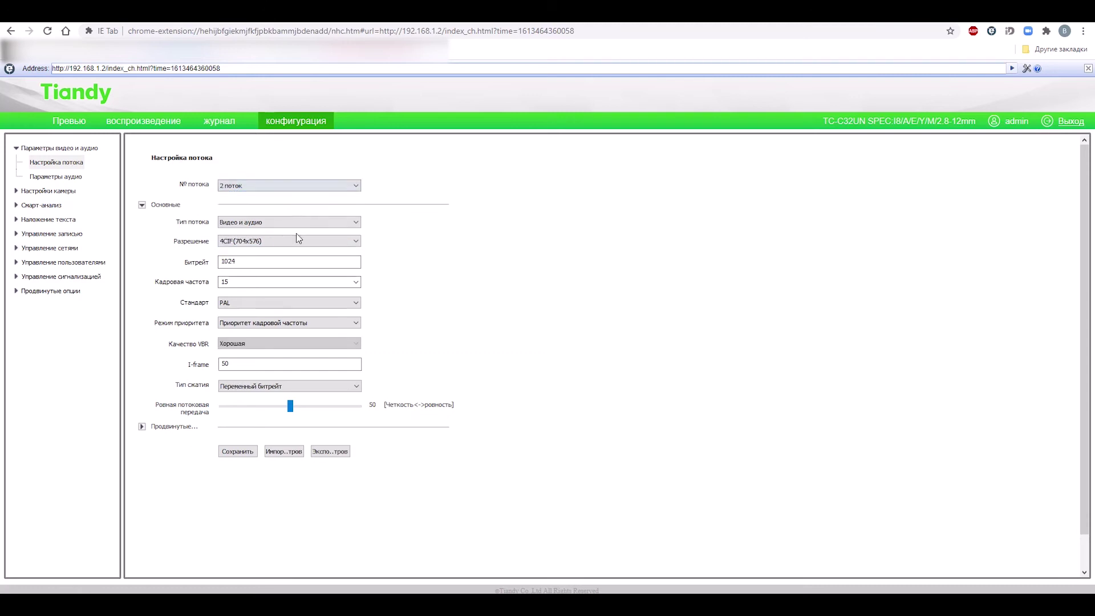
{"action": "left_click", "coordinate": [307, 186]}
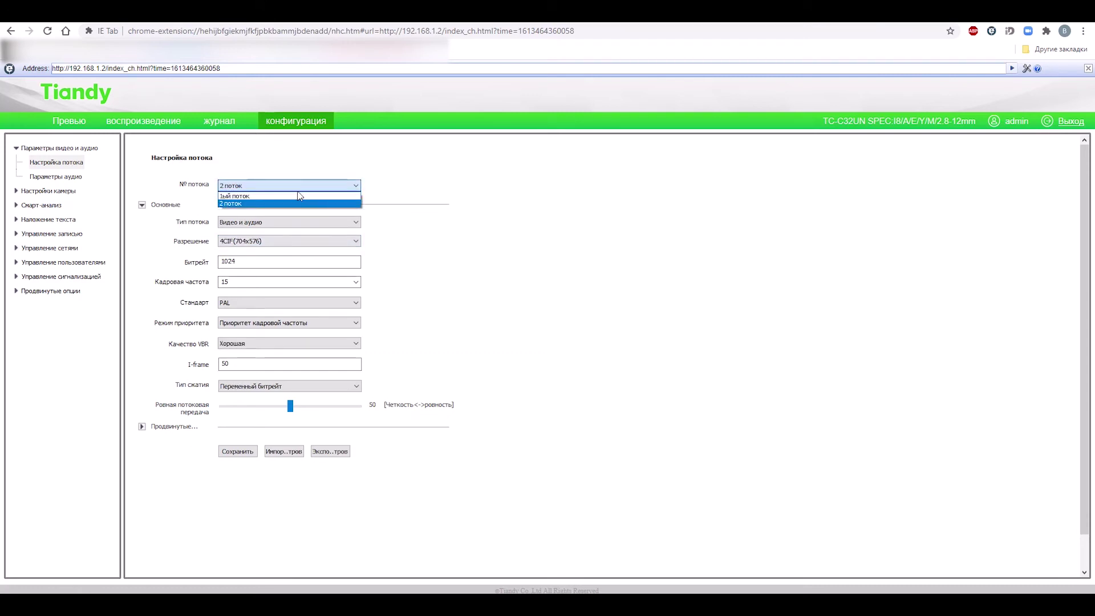
{"action": "left_click", "coordinate": [299, 196]}
{"action": "left_click", "coordinate": [313, 186]}
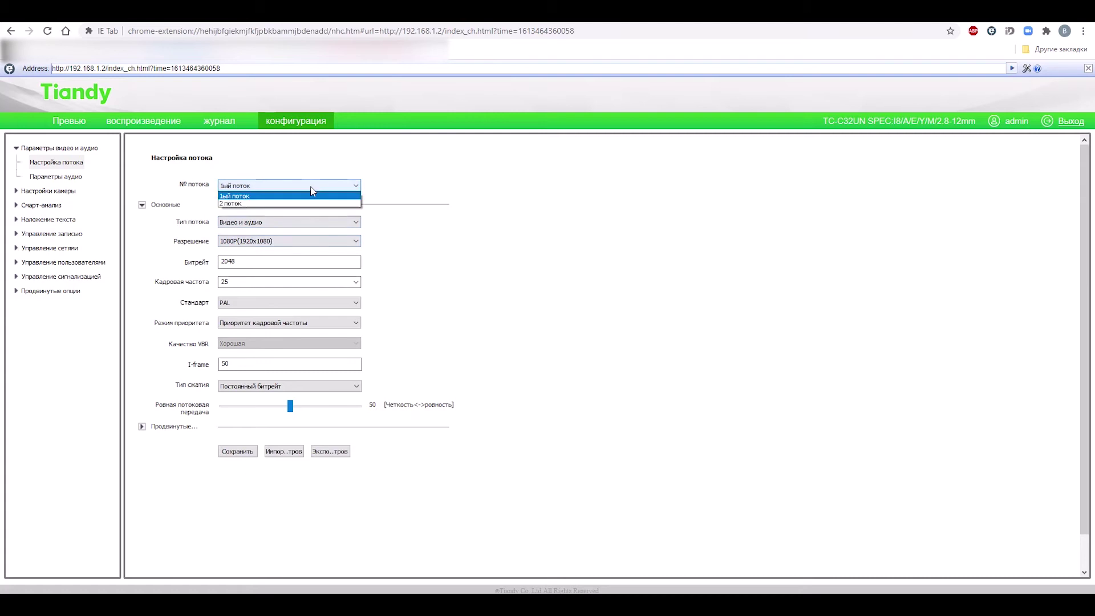
{"action": "left_click", "coordinate": [300, 203]}
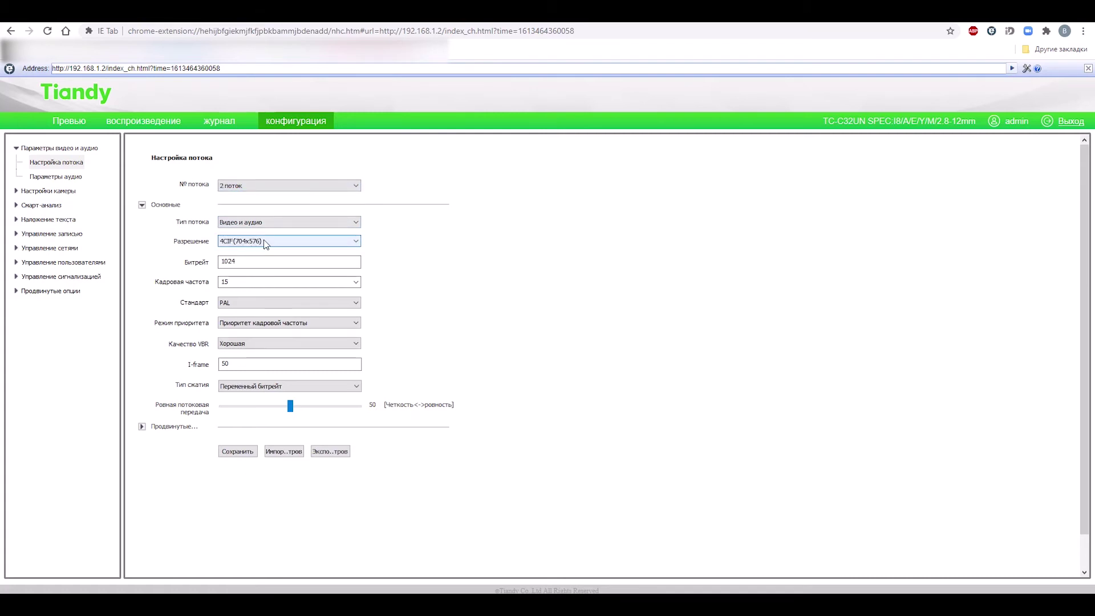
{"action": "left_click", "coordinate": [289, 187]}
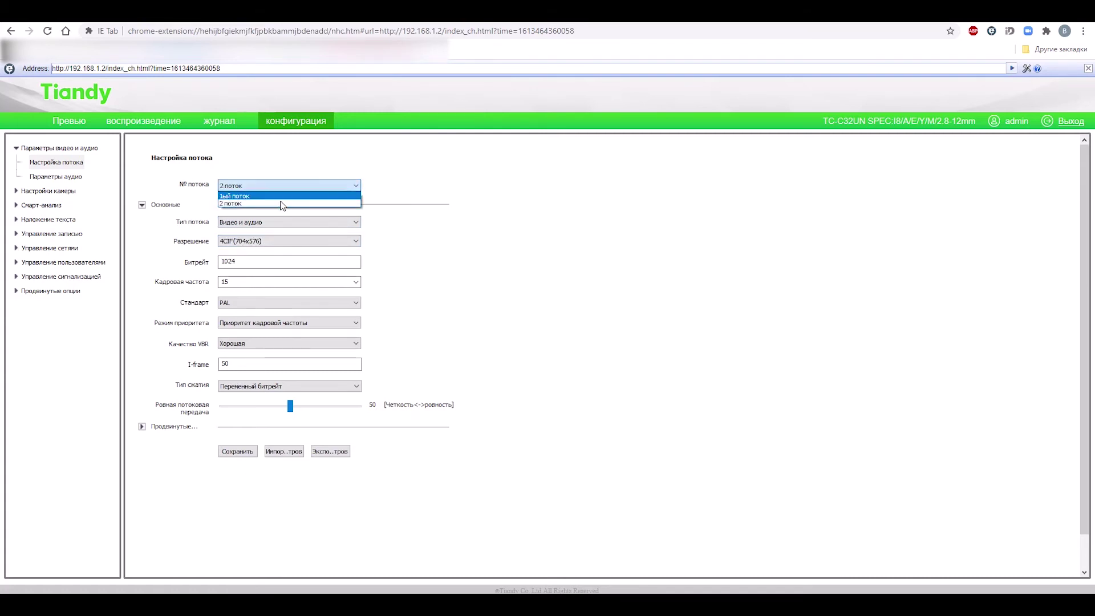
{"action": "left_click", "coordinate": [276, 196]}
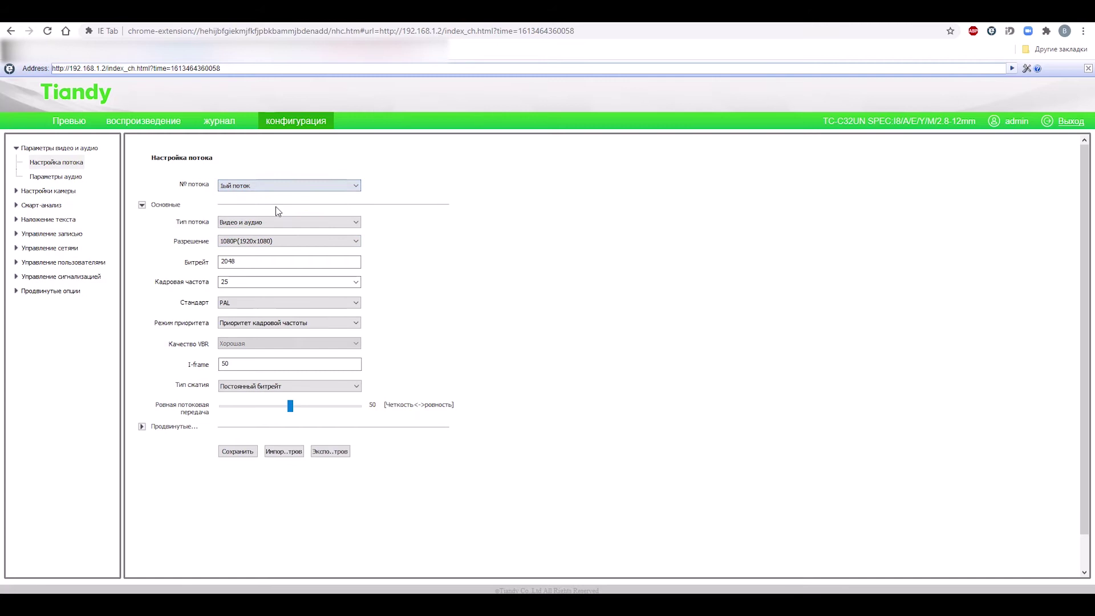
Examine the first stream's bitrate, frame rate and I-frame settings.
{"action": "left_click", "coordinate": [245, 258]}
{"action": "left_click", "coordinate": [234, 281]}
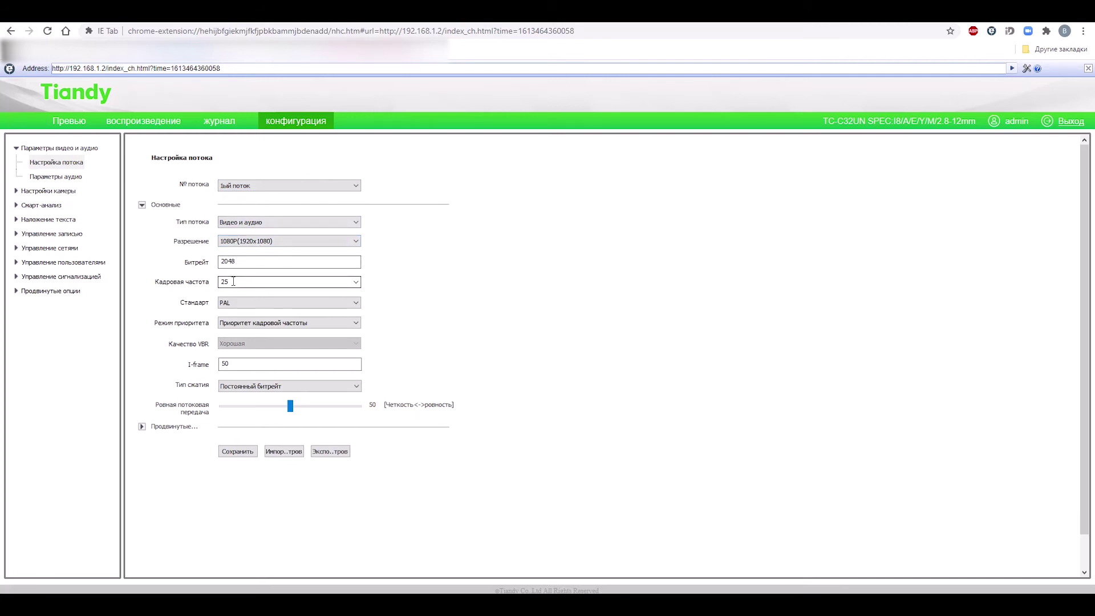
{"action": "left_click", "coordinate": [253, 363]}
Open the audio parameters and examine the audio encoding and audio control type options.
{"action": "left_click", "coordinate": [57, 176]}
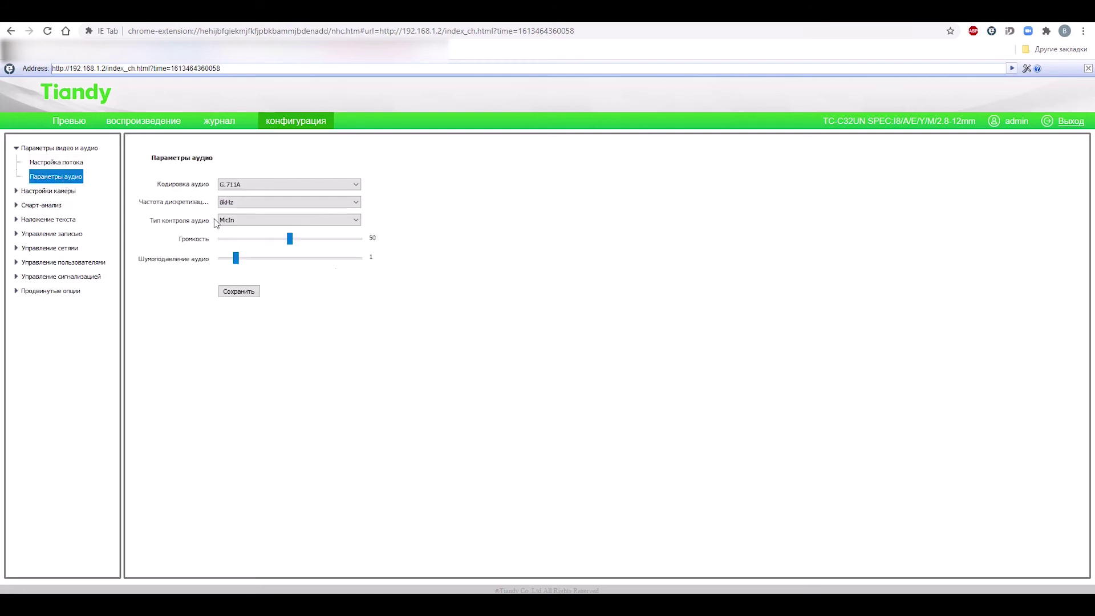
{"action": "left_click", "coordinate": [325, 185]}
{"action": "left_click", "coordinate": [326, 188]}
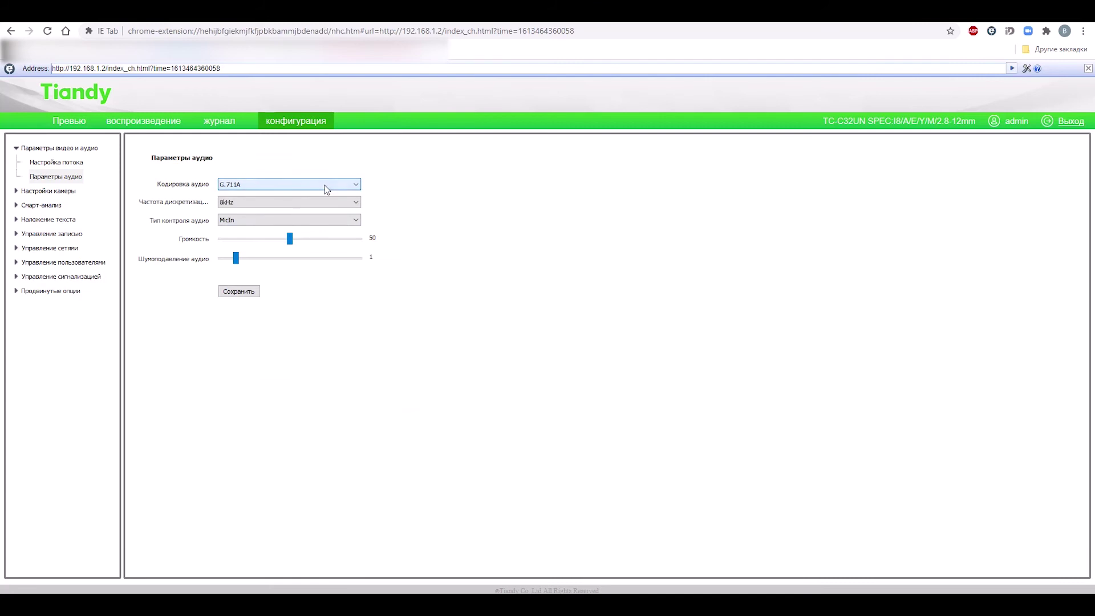
{"action": "left_click", "coordinate": [286, 221]}
{"action": "left_click", "coordinate": [287, 223]}
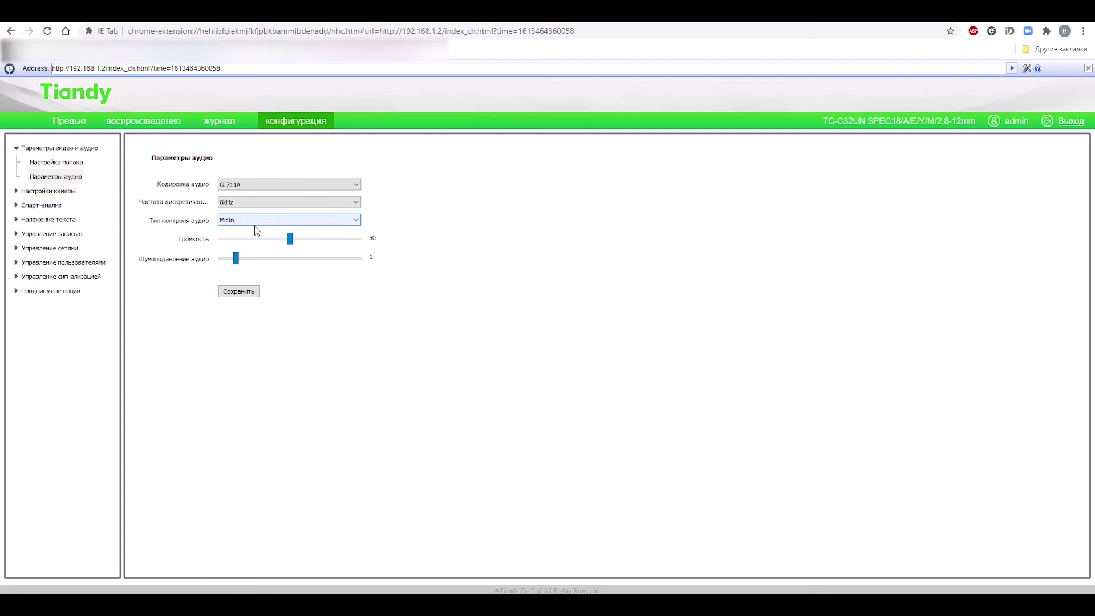
Open the camera's HD parameters and set the image brightness to 79 and contrast to 23.
{"action": "left_click", "coordinate": [36, 193]}
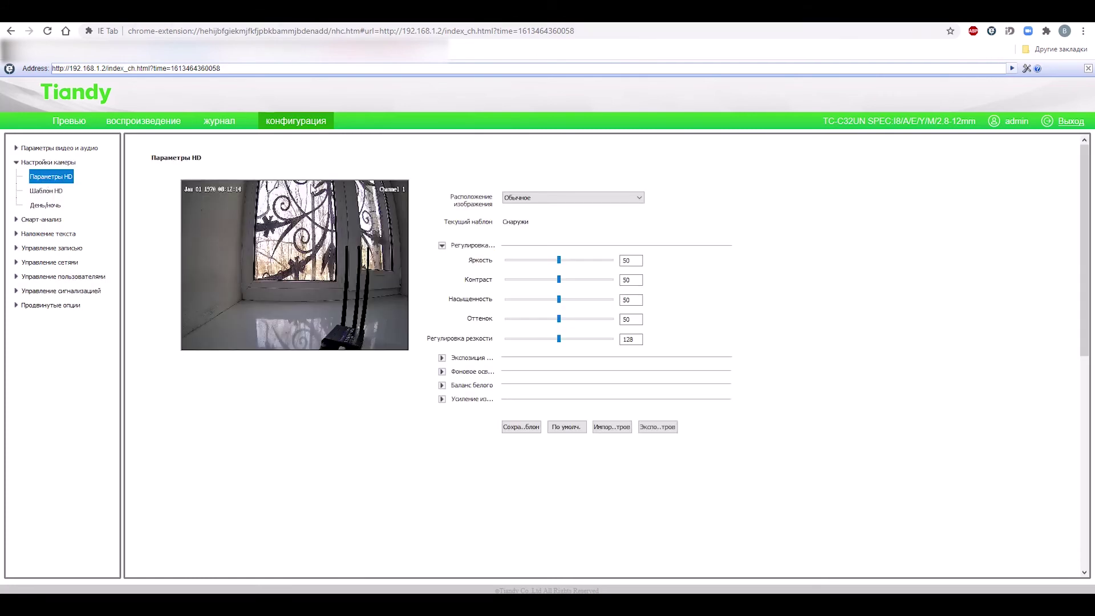
{"action": "left_click_drag", "start_coordinate": [559, 260], "coordinate": [530, 280]}
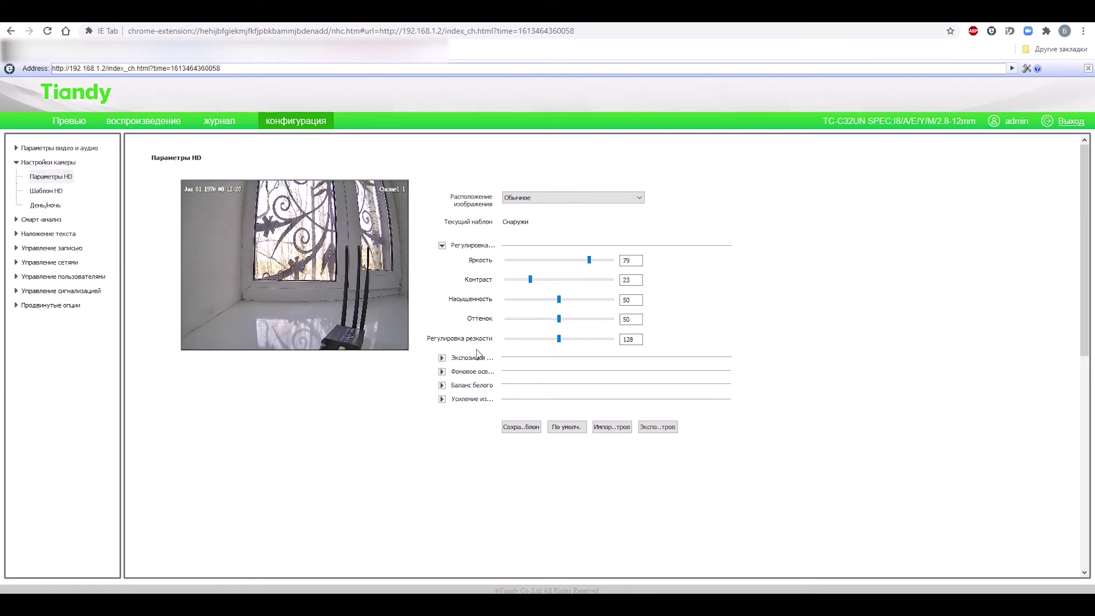
Try a minimum exposure time of 1/25 in the exposure settings and return it to 1/100k.
{"action": "left_click", "coordinate": [442, 358]}
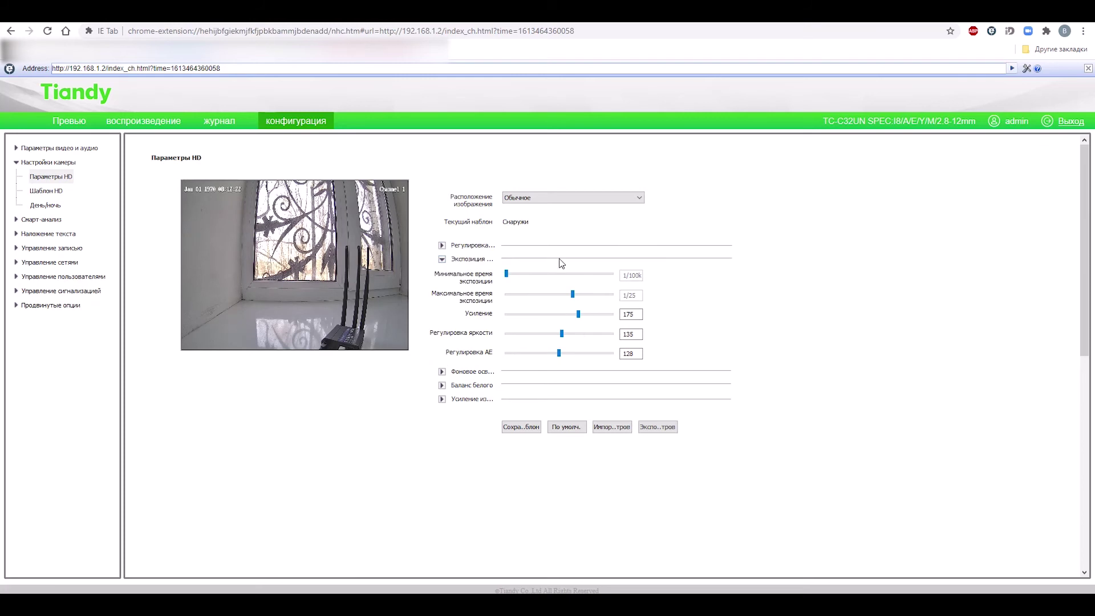
{"action": "left_click_drag", "start_coordinate": [506, 273], "coordinate": [572, 274]}
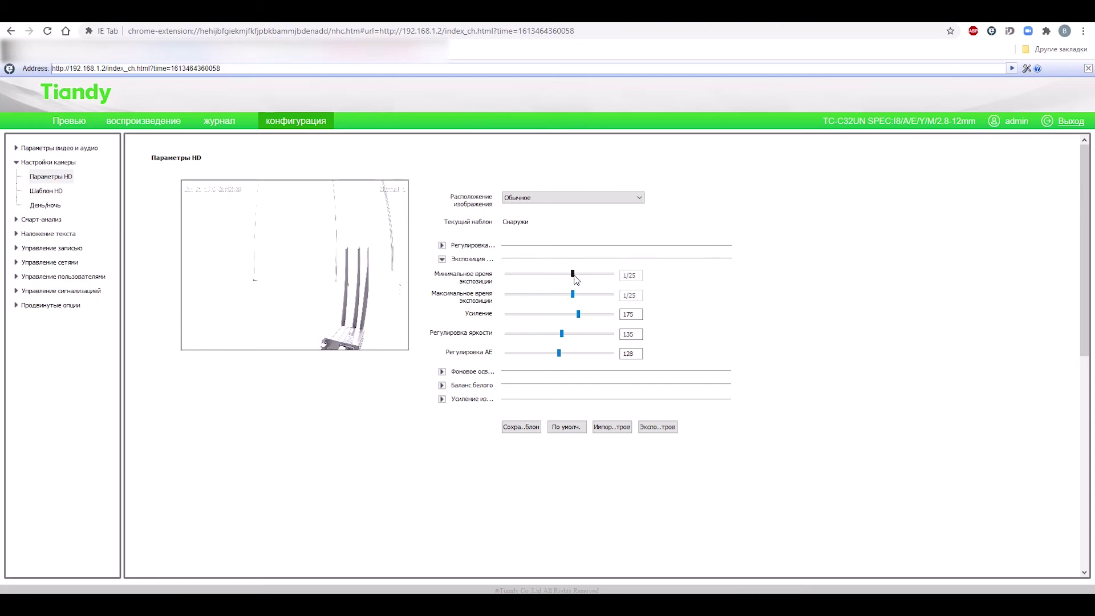
{"action": "left_click_drag", "start_coordinate": [572, 274], "coordinate": [507, 284]}
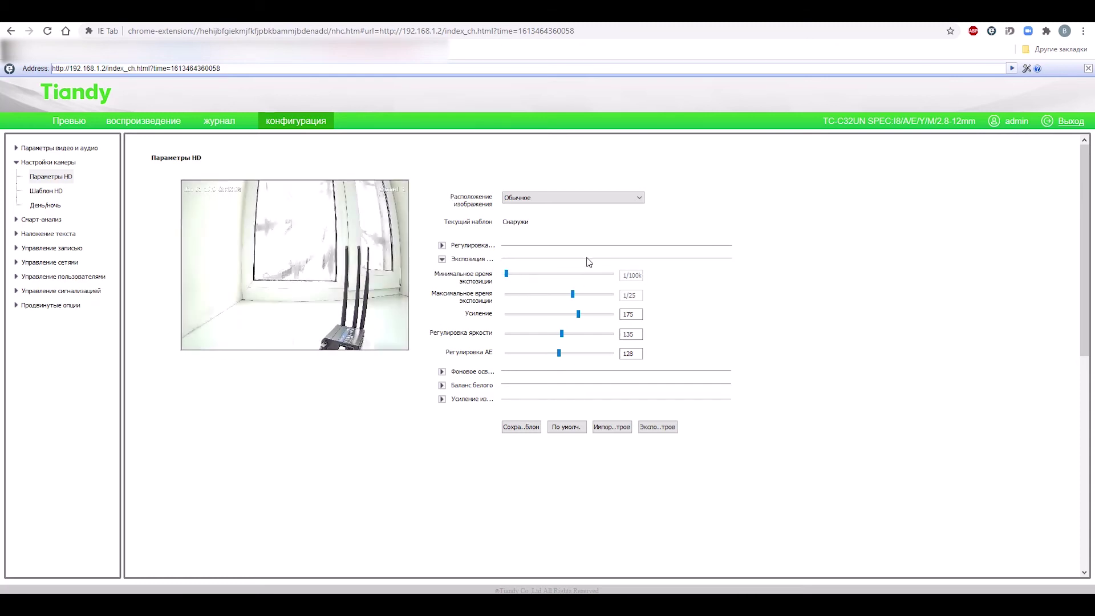
Turn SmartIR on in the camera's backlight settings.
{"action": "left_click", "coordinate": [442, 371]}
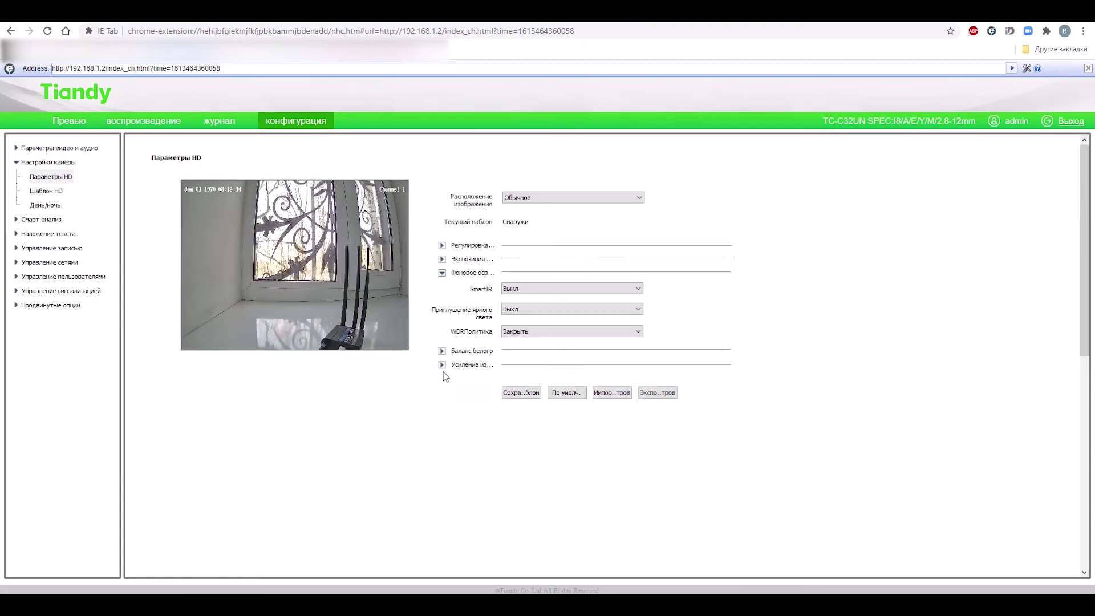
{"action": "left_click", "coordinate": [562, 289]}
{"action": "left_click", "coordinate": [541, 307]}
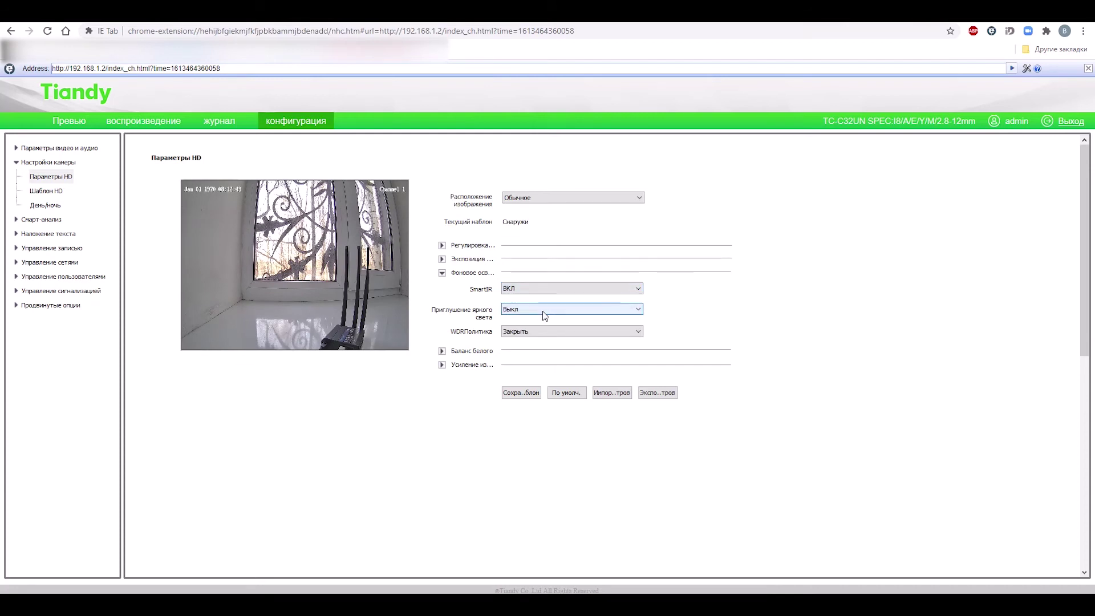
Turn on bright light suppression, try intensity 255 and set it to 118.
{"action": "left_click", "coordinate": [543, 310]}
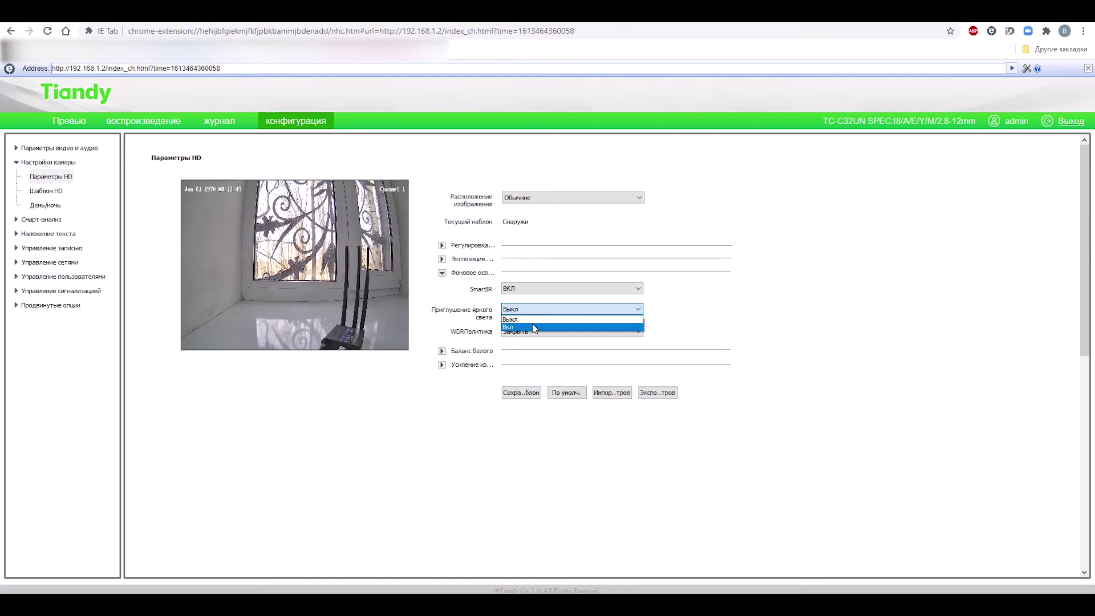
{"action": "left_click", "coordinate": [533, 326]}
{"action": "left_click_drag", "start_coordinate": [558, 330], "coordinate": [675, 260]}
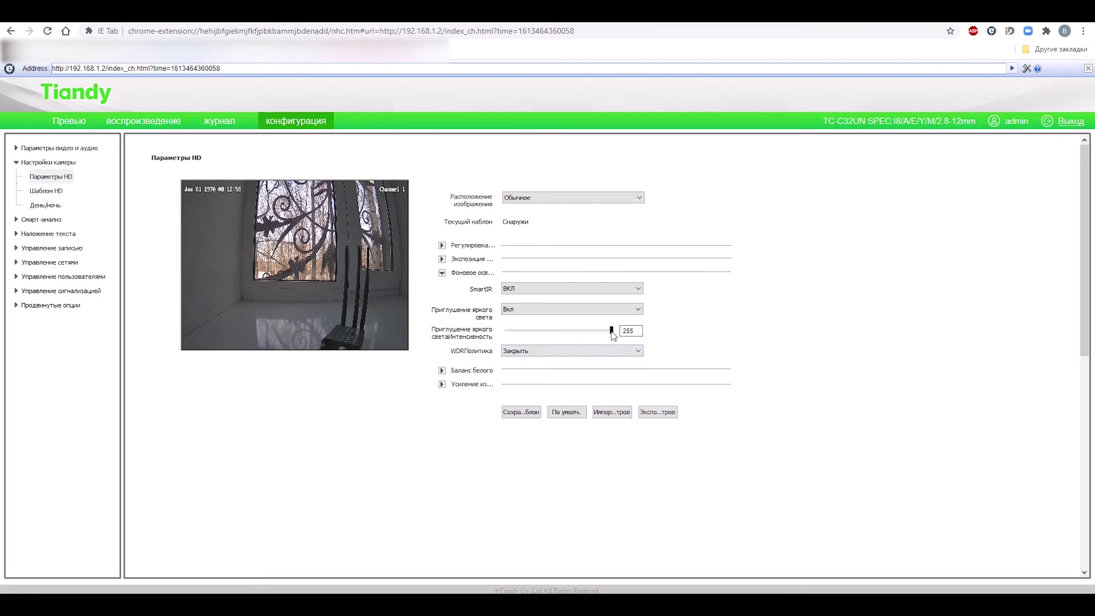
{"action": "left_click_drag", "start_coordinate": [611, 330], "coordinate": [554, 347]}
Try manual WDR with the wide dynamic range level at 200, and set the WDR policy to WDR Авто.
{"action": "left_click", "coordinate": [554, 349]}
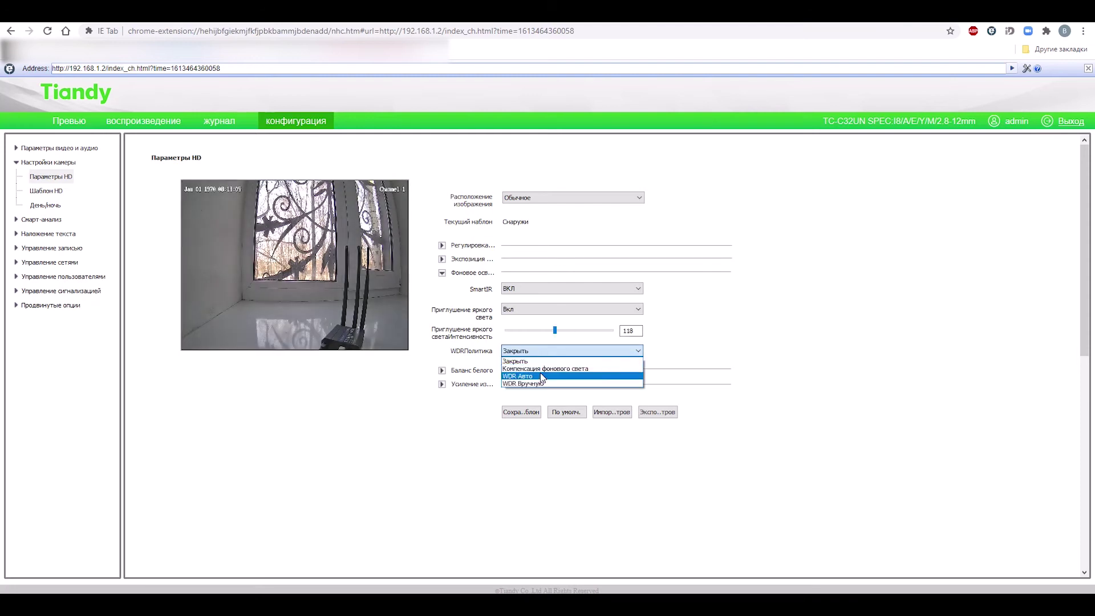
{"action": "left_click", "coordinate": [540, 372]}
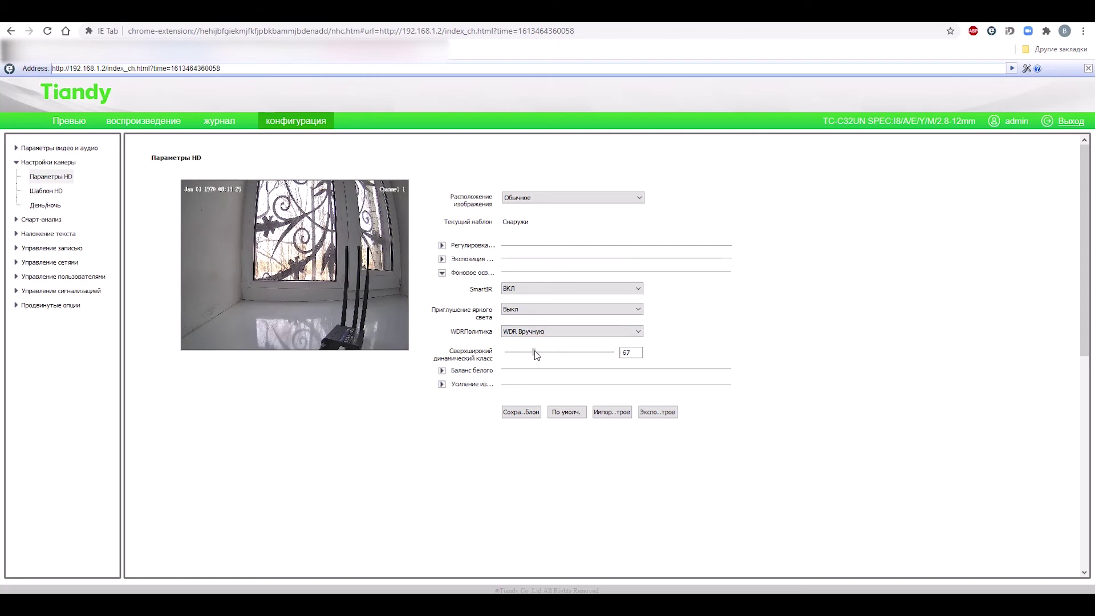
{"action": "left_click_drag", "start_coordinate": [535, 351], "coordinate": [590, 355]}
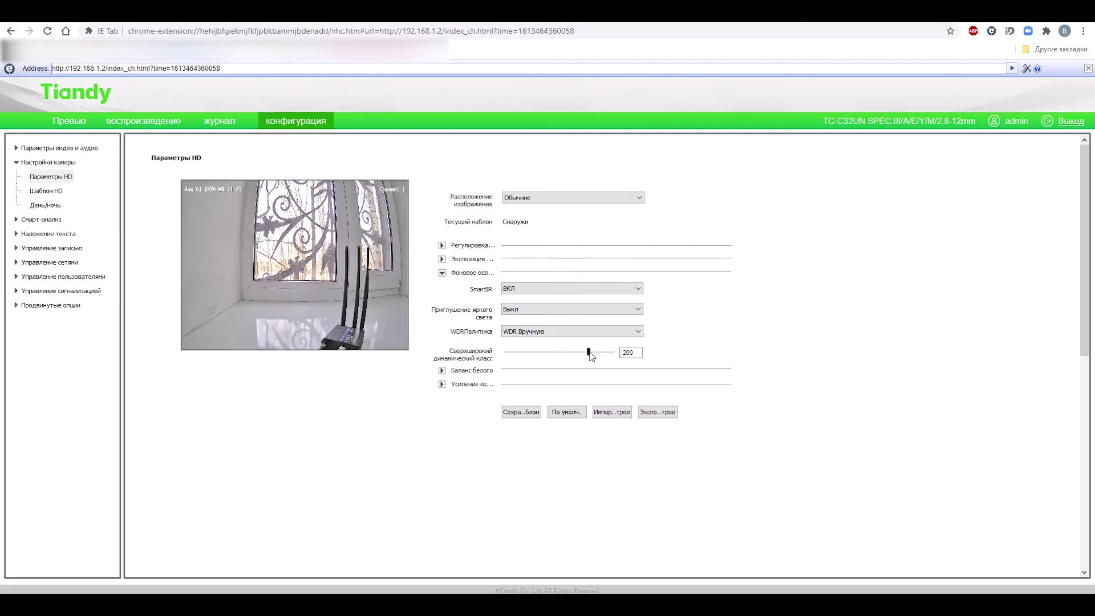
{"action": "left_click", "coordinate": [560, 332]}
{"action": "left_click", "coordinate": [550, 353]}
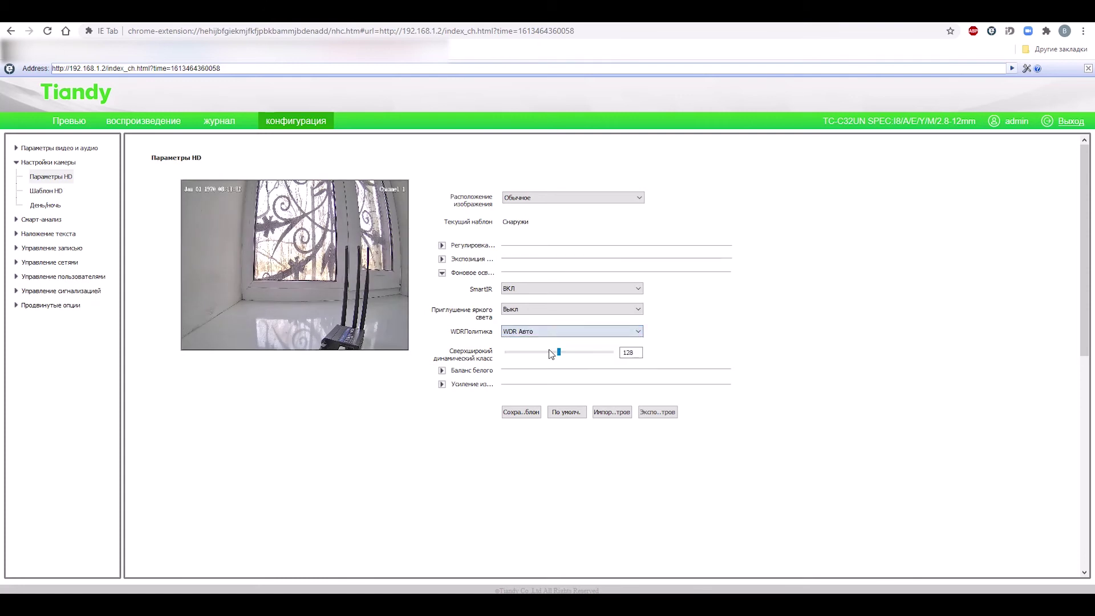
Try the warm light and natural light presets in the white balance settings and set white balance to Авто.
{"action": "left_click", "coordinate": [442, 370]}
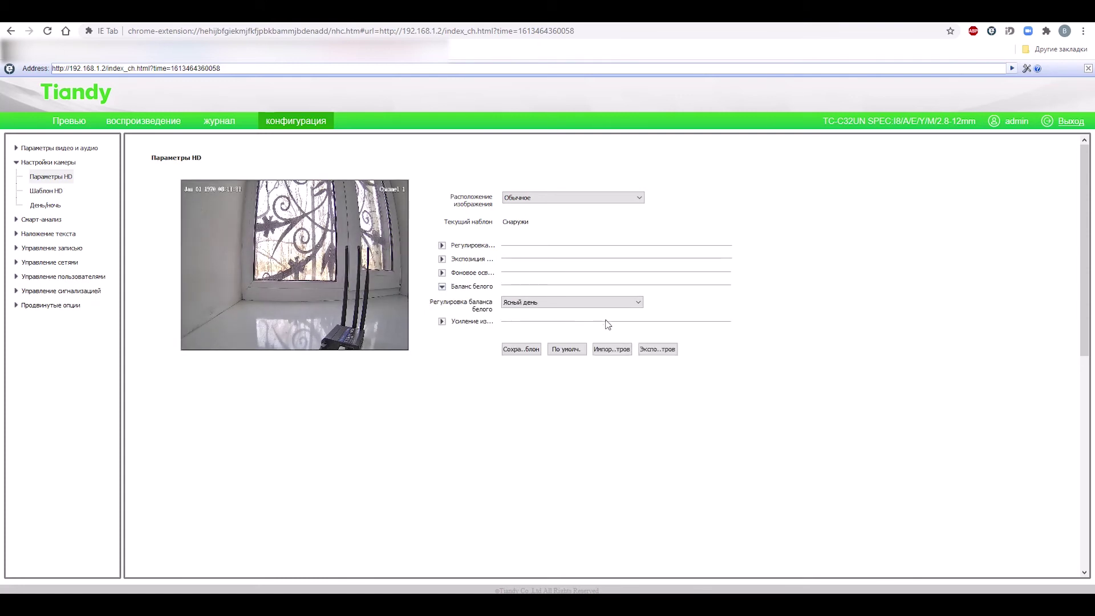
{"action": "left_click", "coordinate": [602, 307]}
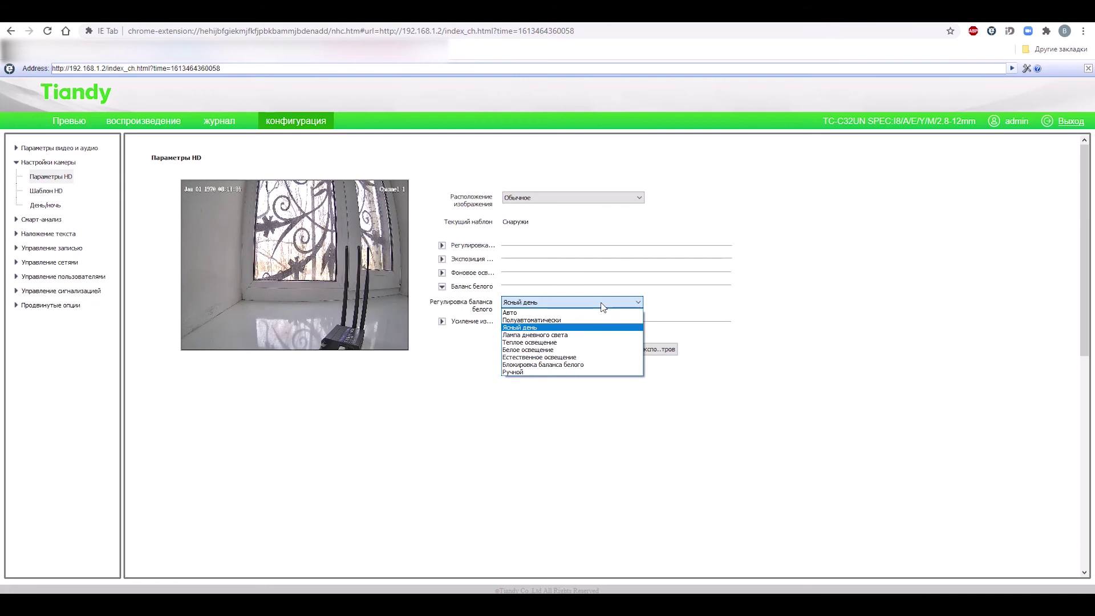
{"action": "left_click", "coordinate": [546, 342]}
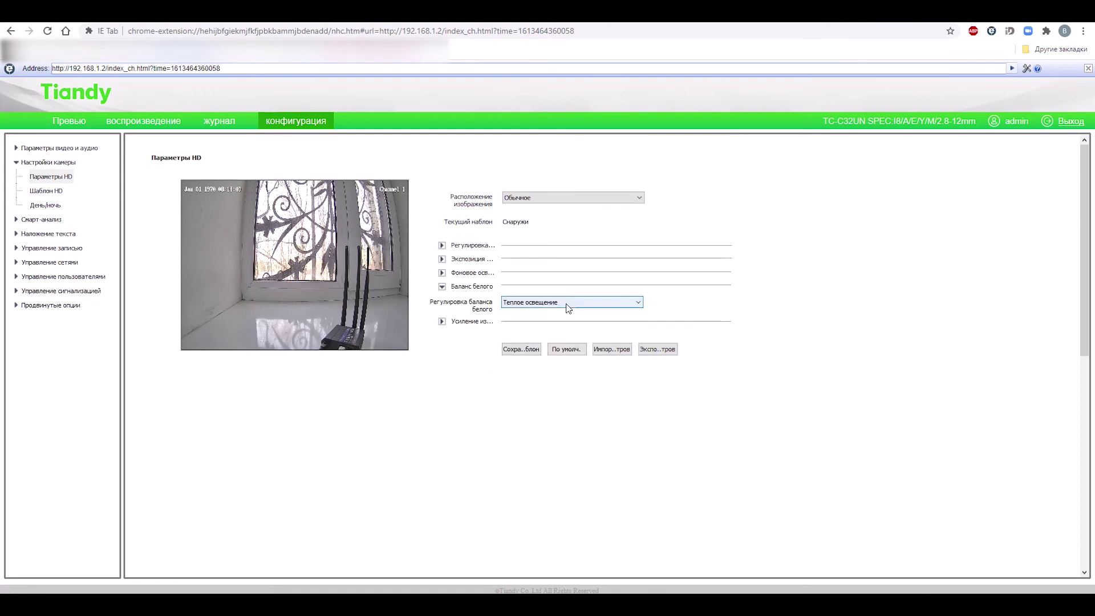
{"action": "left_click", "coordinate": [568, 307]}
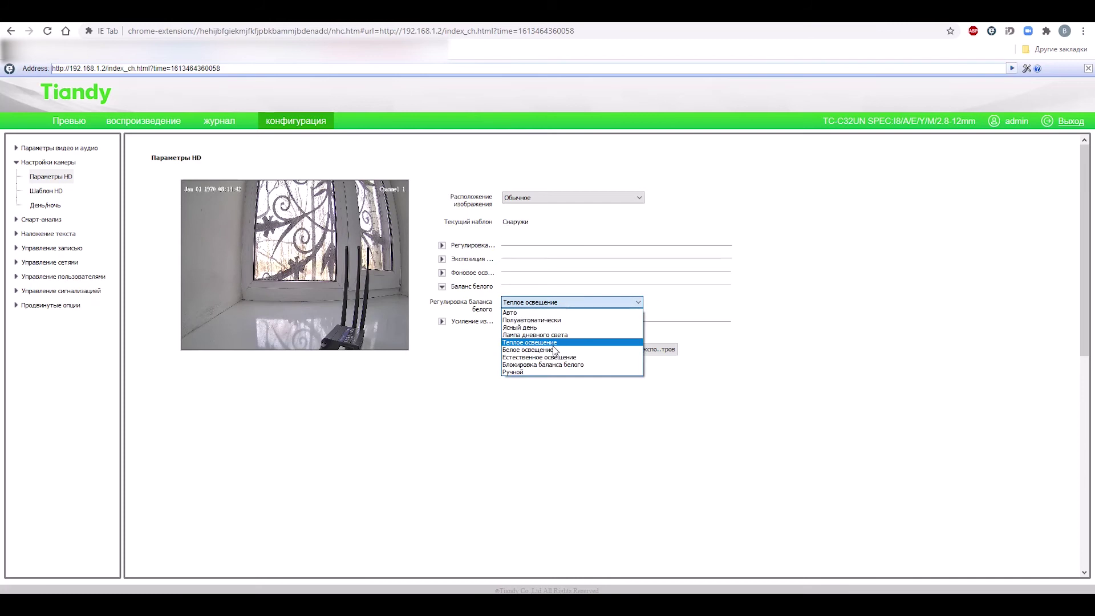
{"action": "left_click", "coordinate": [551, 358]}
{"action": "left_click", "coordinate": [516, 302]}
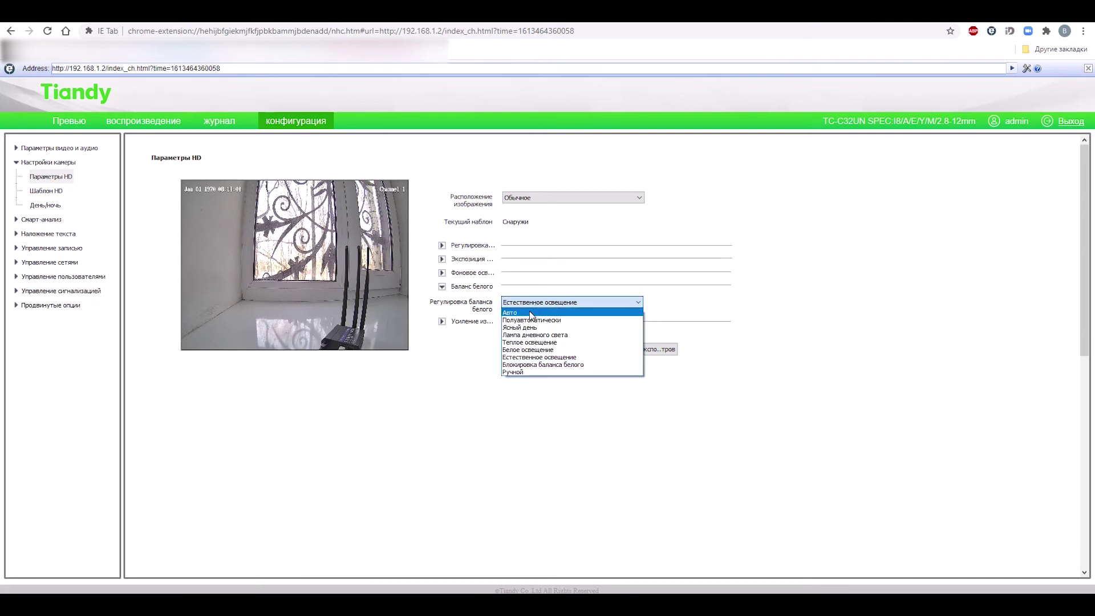
{"action": "left_click", "coordinate": [504, 313]}
Try fog compensation in the image enhancement settings and turn it back off.
{"action": "left_click", "coordinate": [505, 320]}
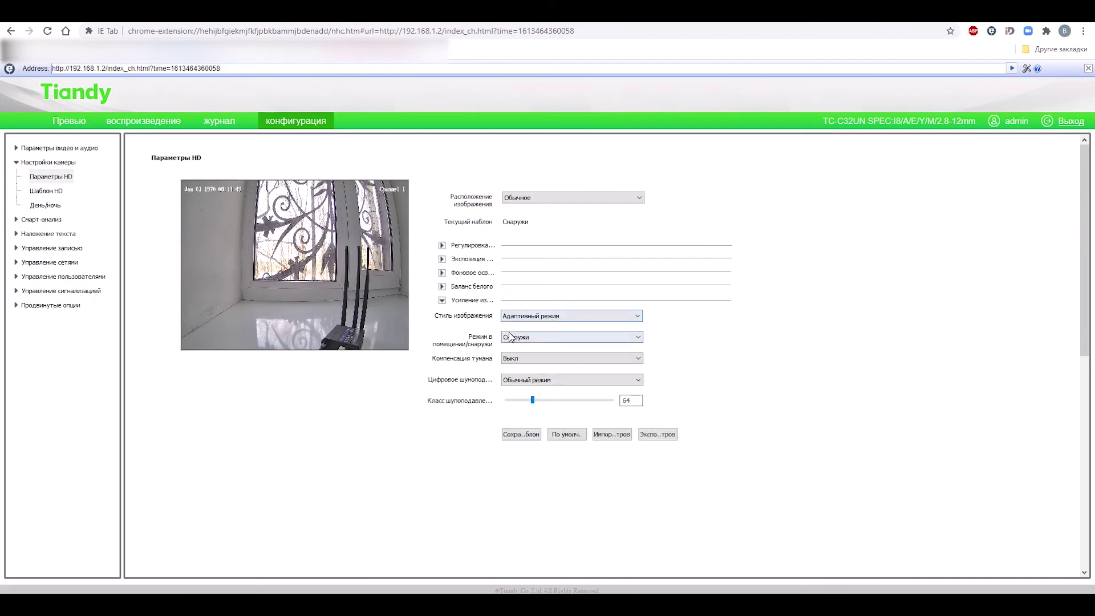
{"action": "left_click", "coordinate": [529, 359]}
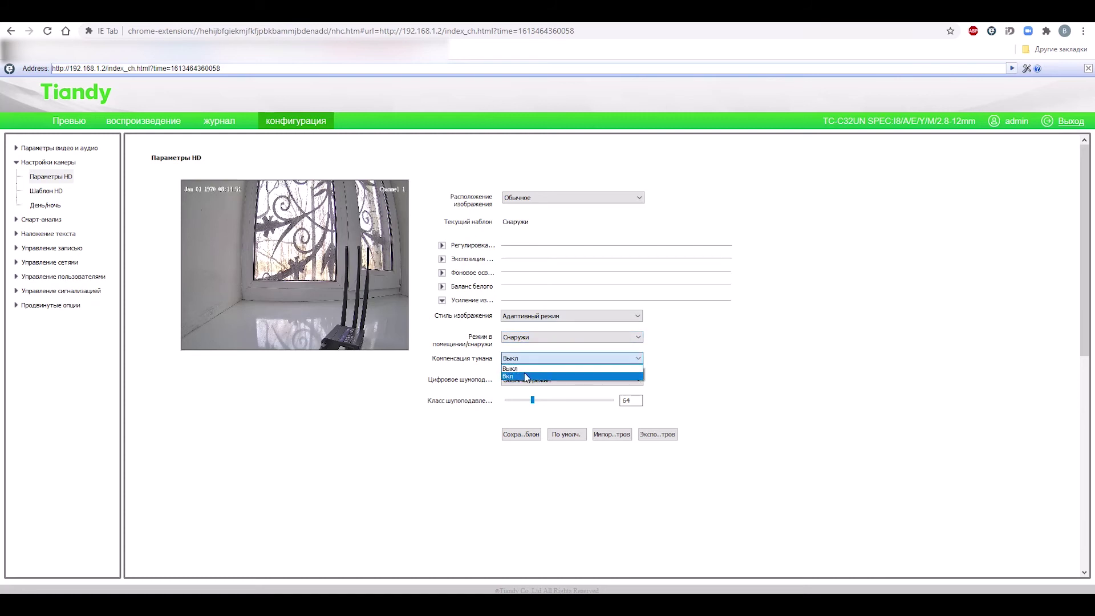
{"action": "left_click", "coordinate": [524, 377]}
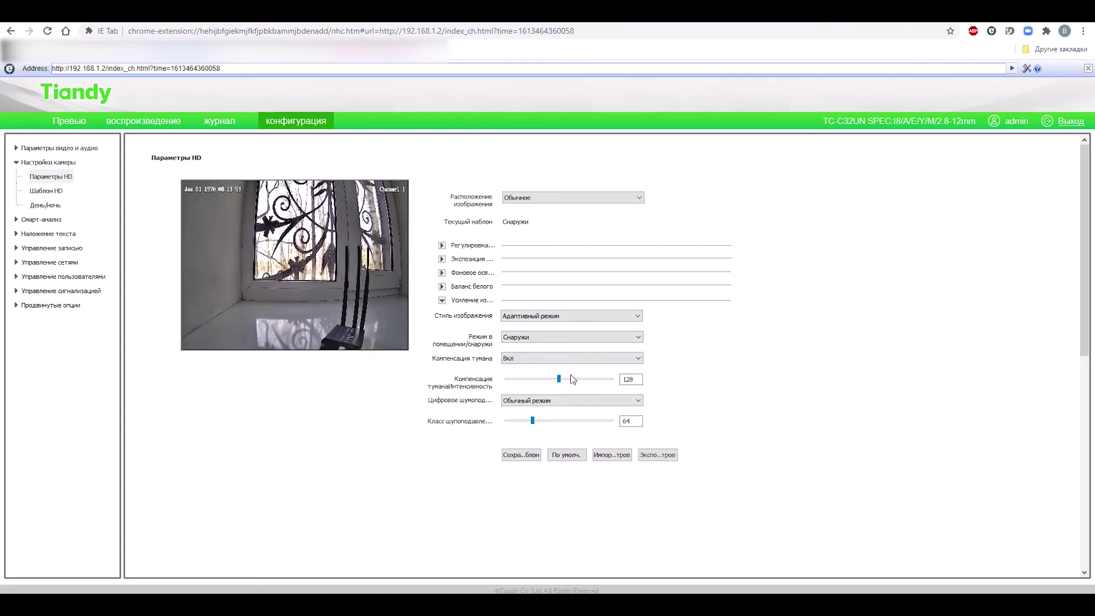
{"action": "left_click", "coordinate": [566, 357]}
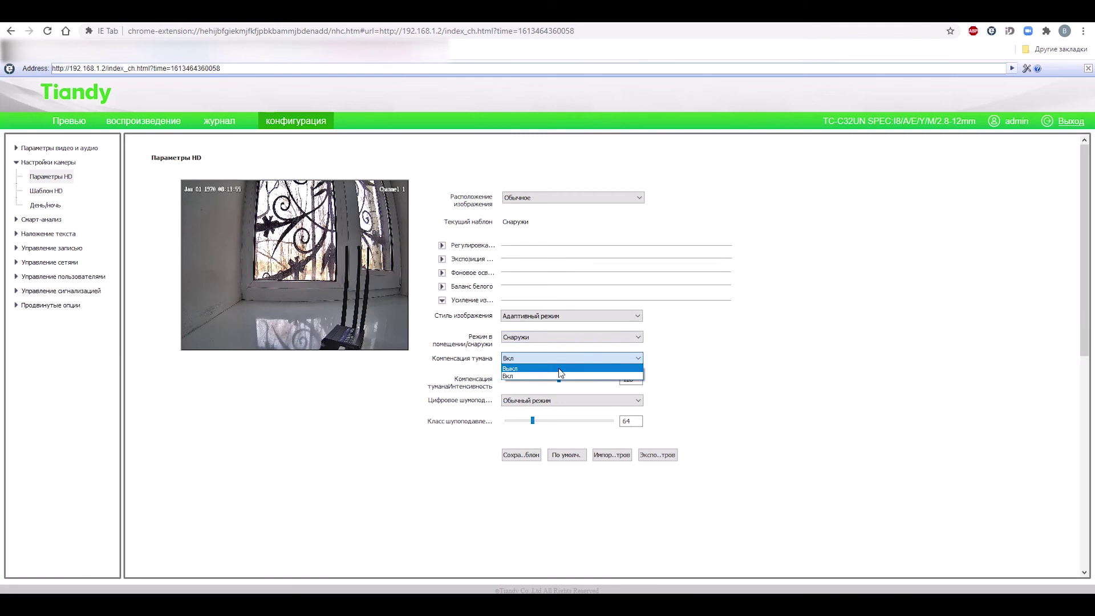
{"action": "left_click", "coordinate": [564, 368]}
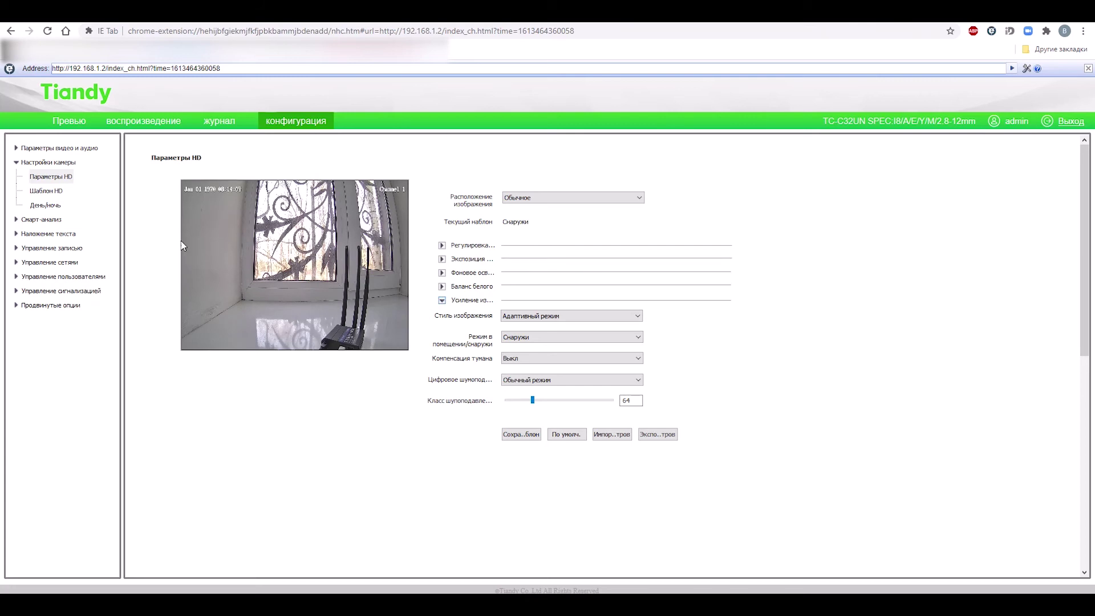
Try the Транспорт day template on the HD template page and return it to Снаружи.
{"action": "left_click", "coordinate": [58, 191]}
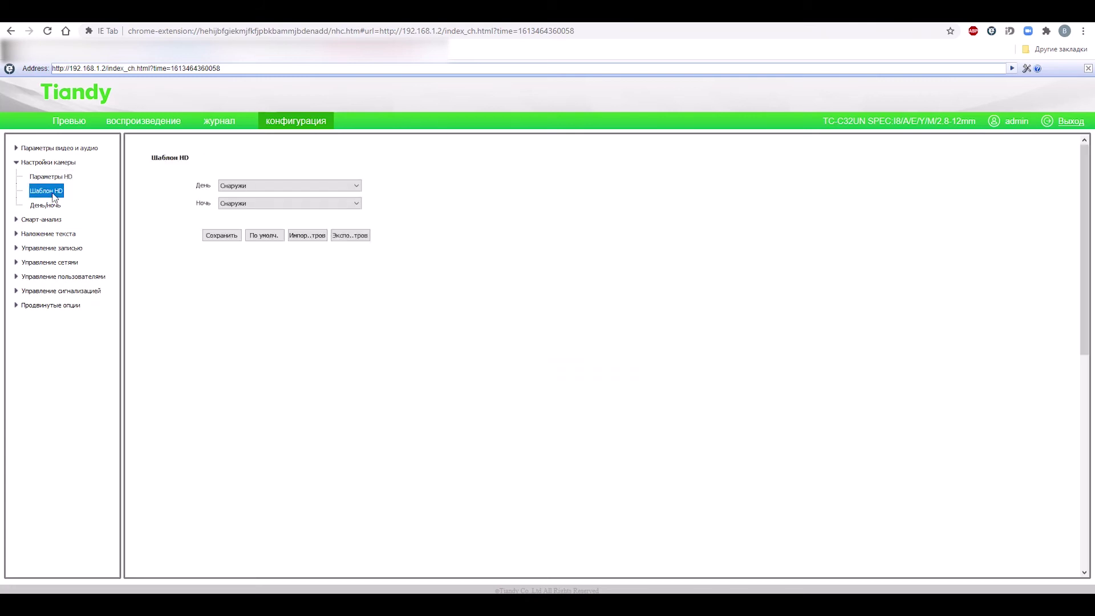
{"action": "left_click", "coordinate": [270, 188]}
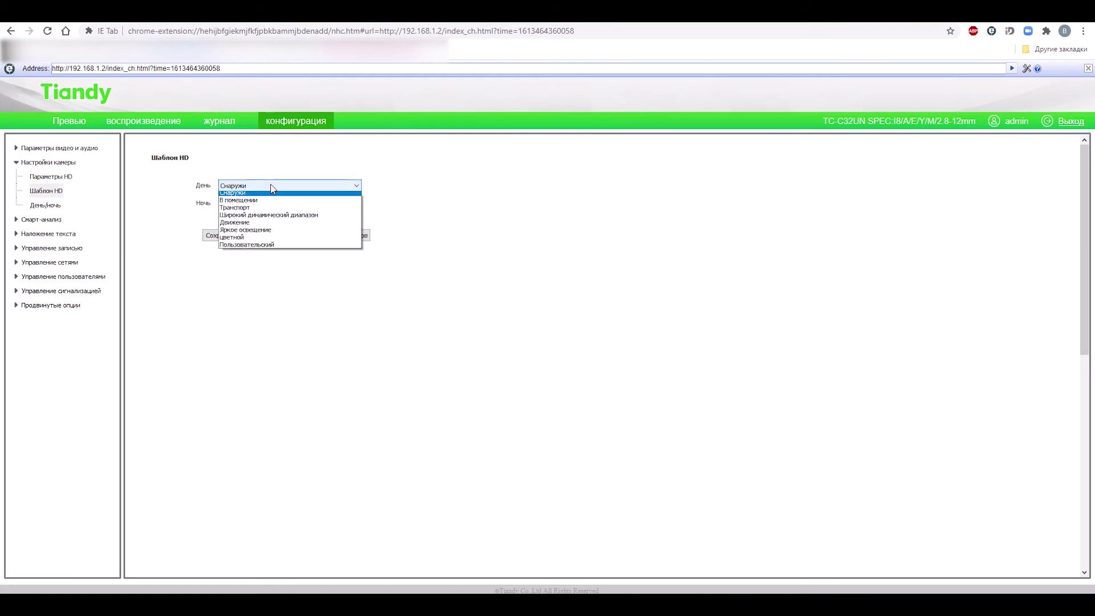
{"action": "left_click", "coordinate": [272, 189]}
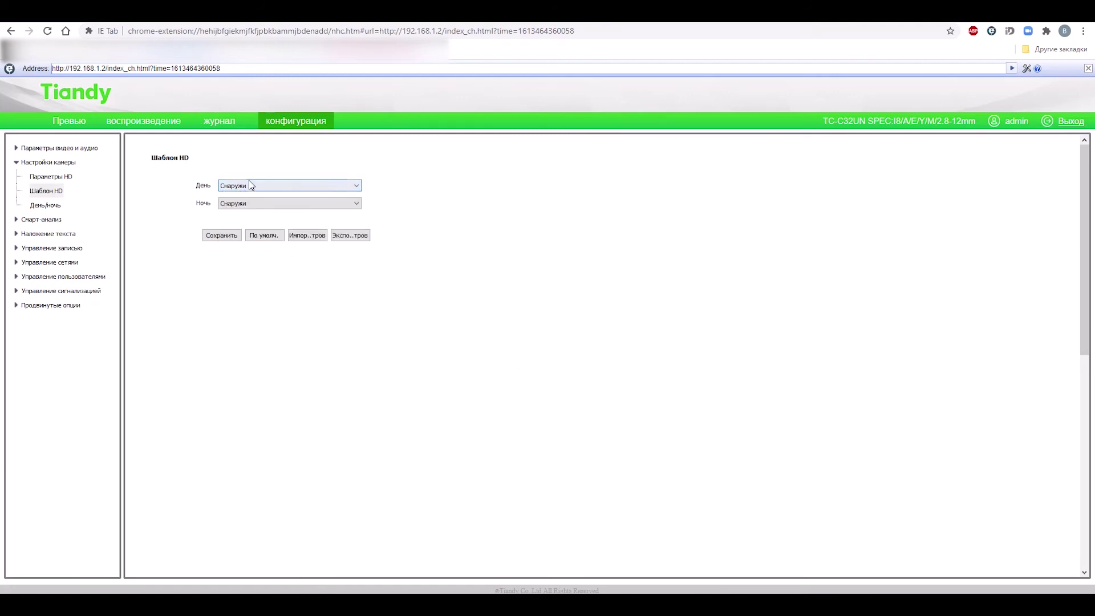
{"action": "left_click", "coordinate": [251, 187]}
{"action": "left_click", "coordinate": [251, 187]}
{"action": "left_click", "coordinate": [251, 187]}
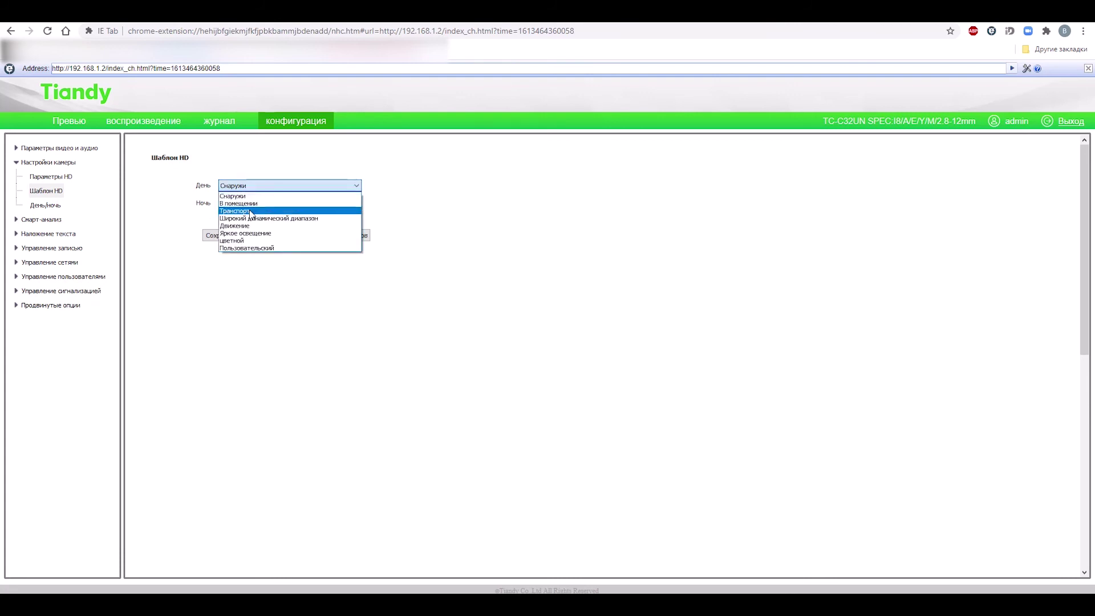
{"action": "left_click", "coordinate": [252, 208]}
{"action": "left_click", "coordinate": [260, 187]}
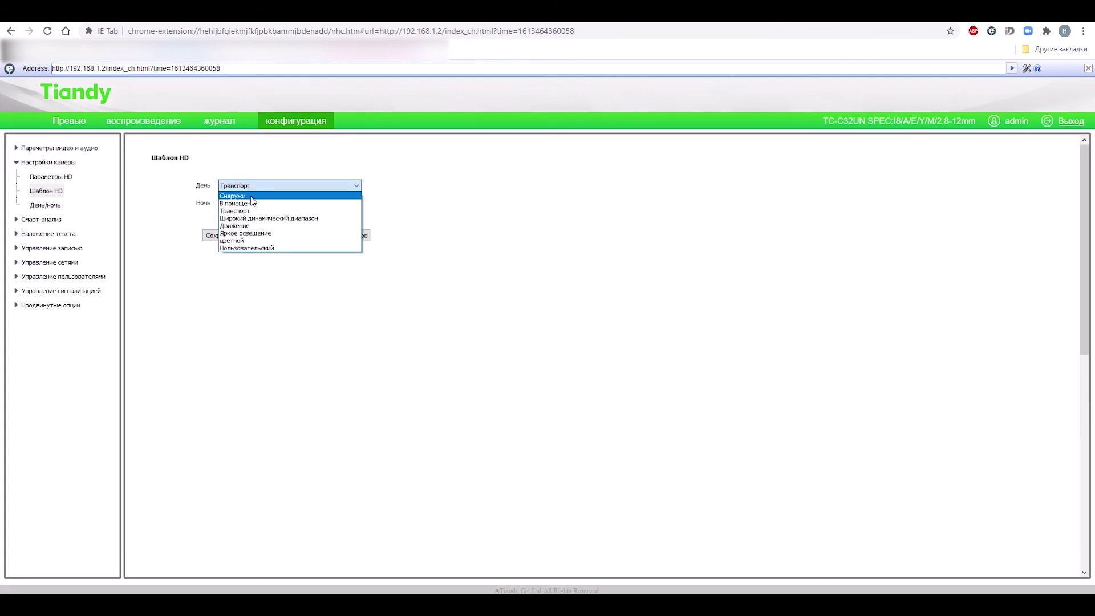
{"action": "left_click", "coordinate": [250, 196]}
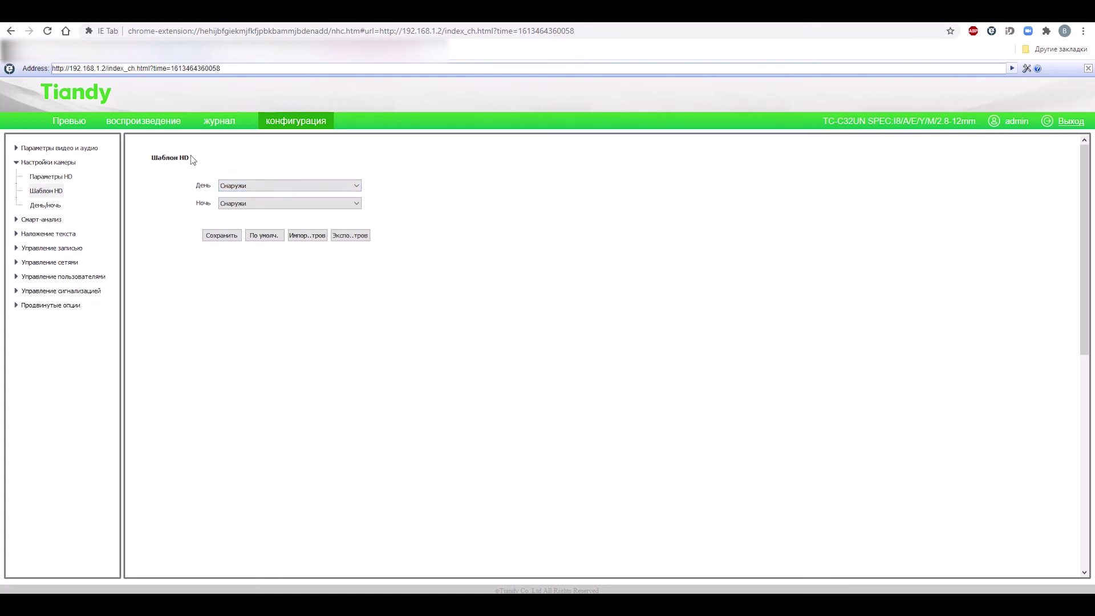
In the day/night settings, set daytime brightness to 4, the colour conversion type to Ч/Б and the control method to Ручной, and save.
{"action": "left_click", "coordinate": [50, 207]}
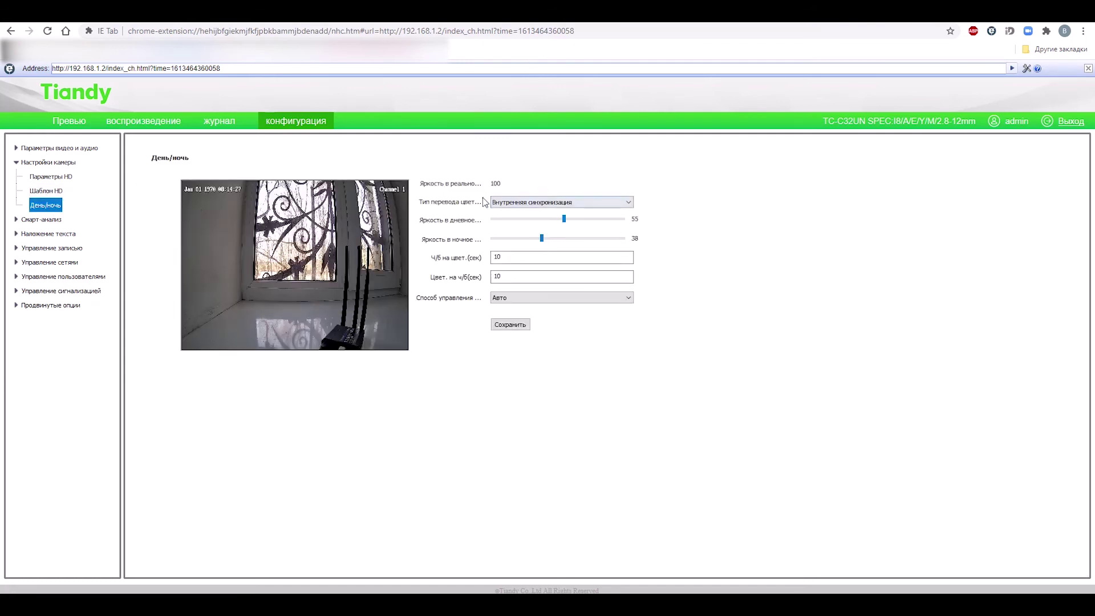
{"action": "left_click", "coordinate": [497, 219]}
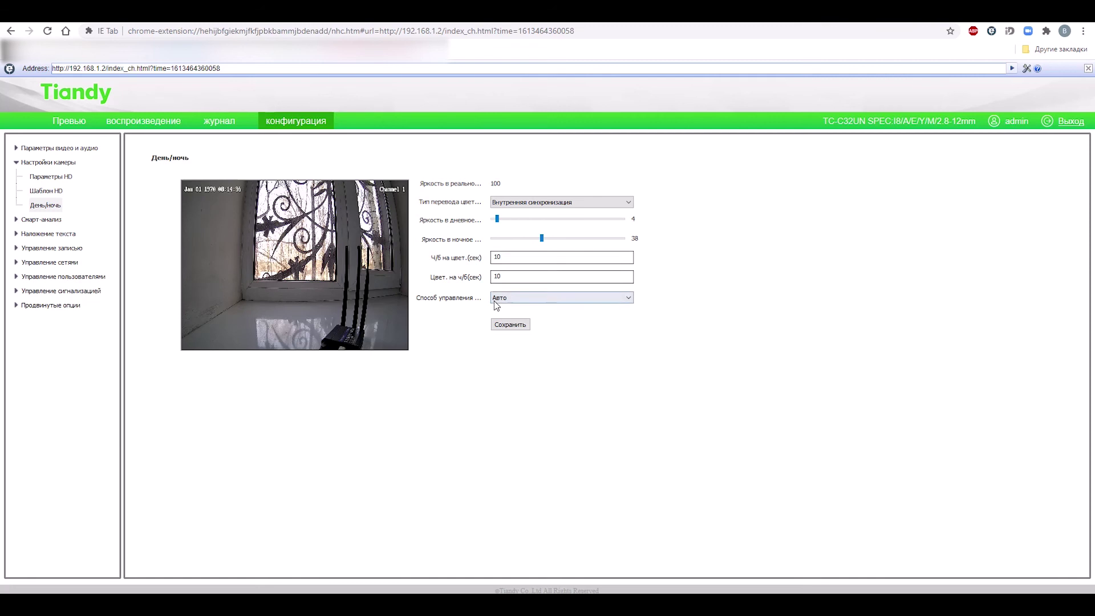
{"action": "left_click", "coordinate": [512, 204]}
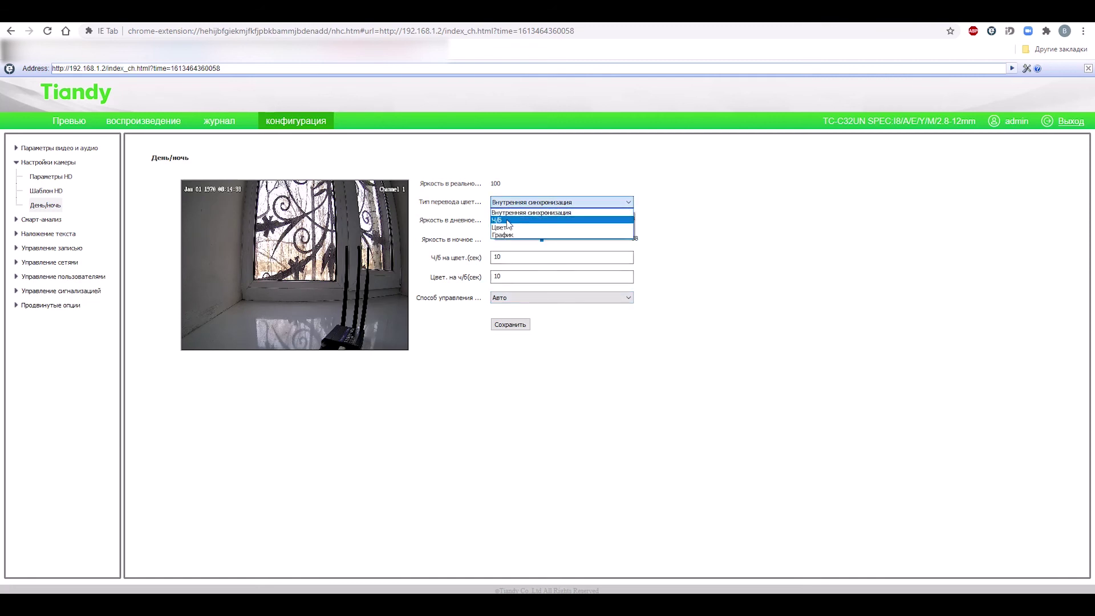
{"action": "left_click", "coordinate": [513, 220]}
{"action": "left_click", "coordinate": [541, 222]}
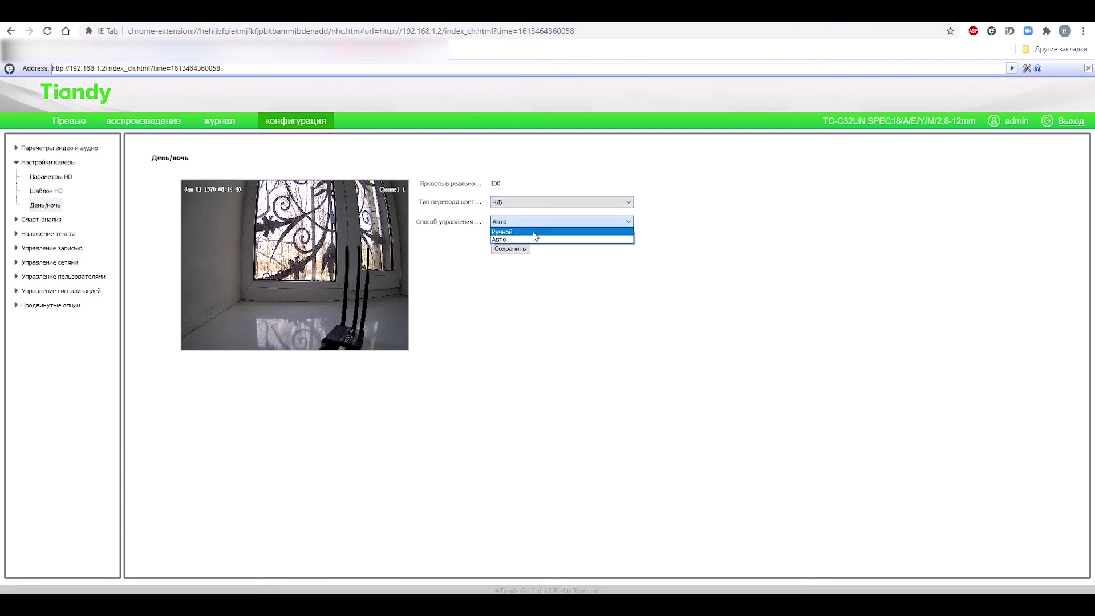
{"action": "left_click", "coordinate": [557, 242]}
{"action": "left_click", "coordinate": [511, 289]}
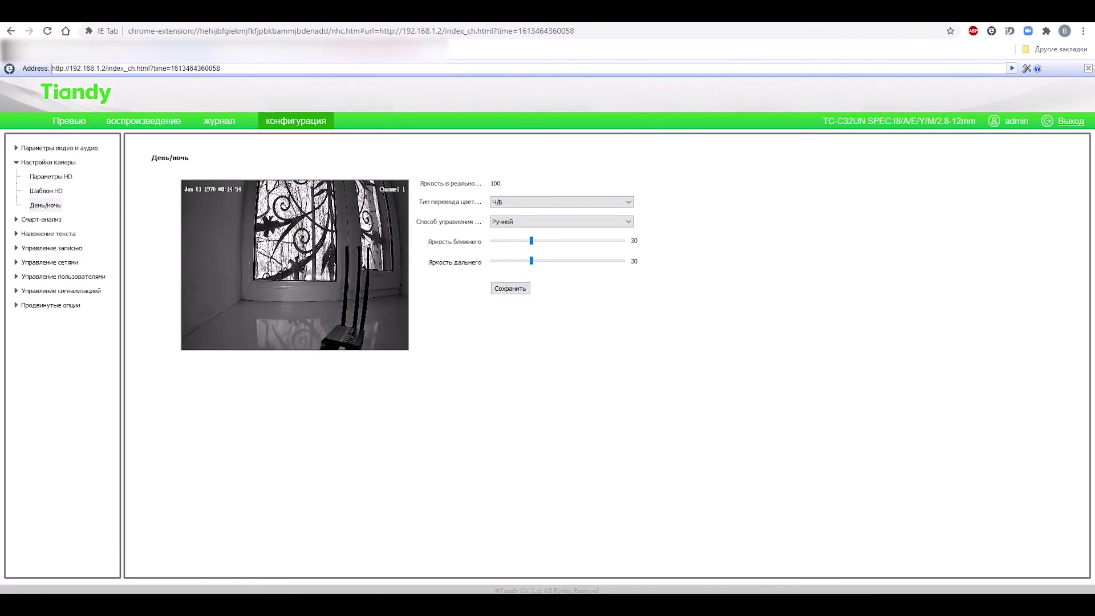
Raise both the near and far light brightness in the manual day/night settings.
{"action": "left_click", "coordinate": [534, 240]}
{"action": "left_click_drag", "start_coordinate": [535, 240], "coordinate": [609, 241]}
{"action": "left_click_drag", "start_coordinate": [535, 267], "coordinate": [596, 264]}
Examine the smart analysis section's alarm log, advanced parameters, VCA reactions and event parameters.
{"action": "left_click", "coordinate": [55, 177]}
{"action": "left_click", "coordinate": [54, 177]}
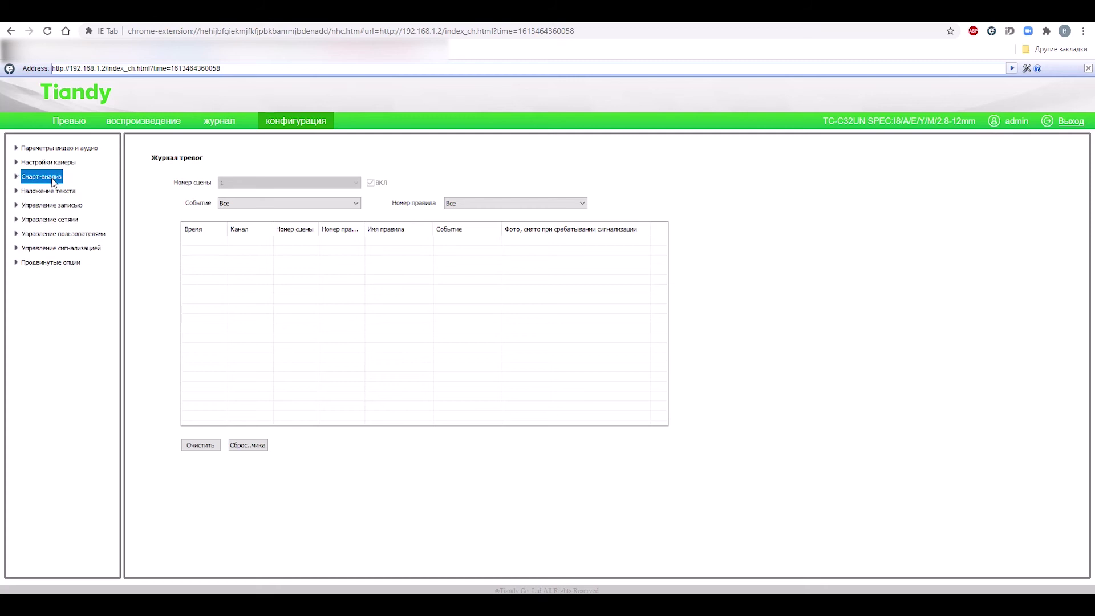
{"action": "left_click", "coordinate": [16, 178]}
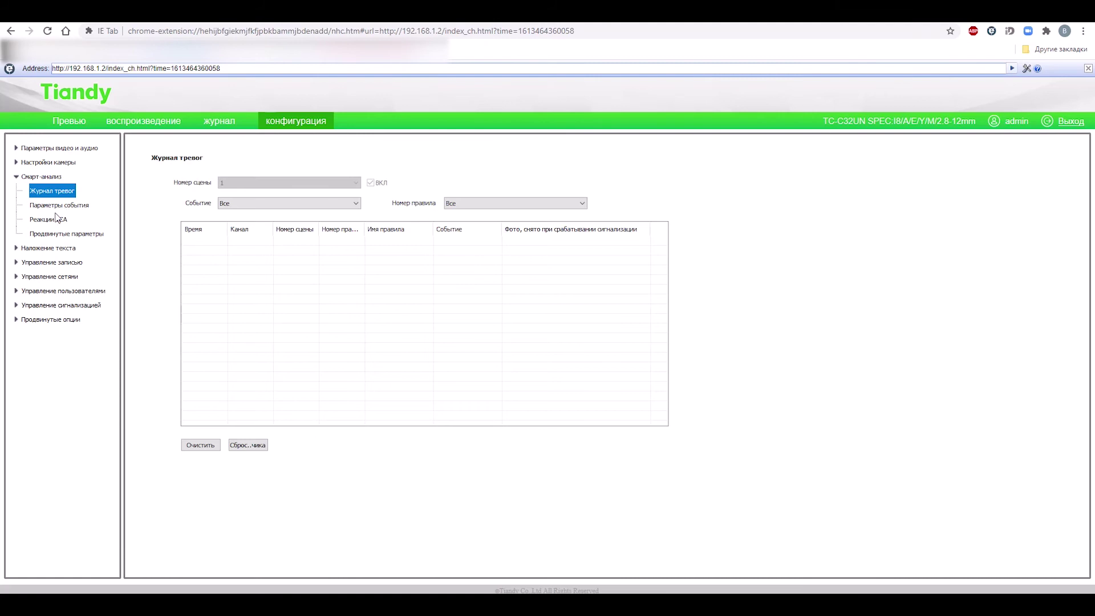
{"action": "left_click", "coordinate": [62, 234]}
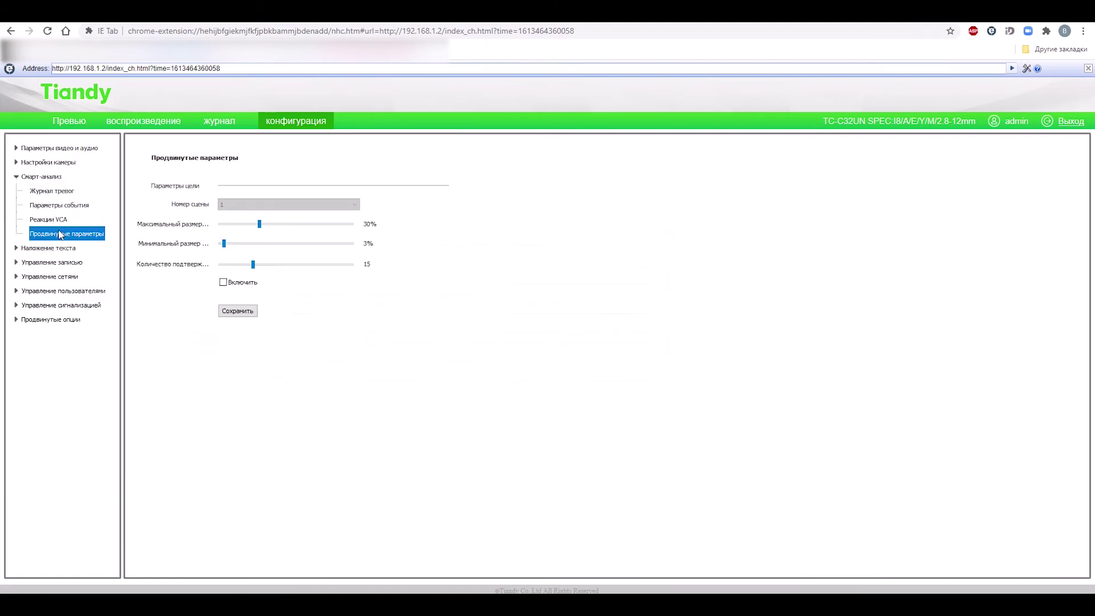
{"action": "left_click", "coordinate": [49, 223]}
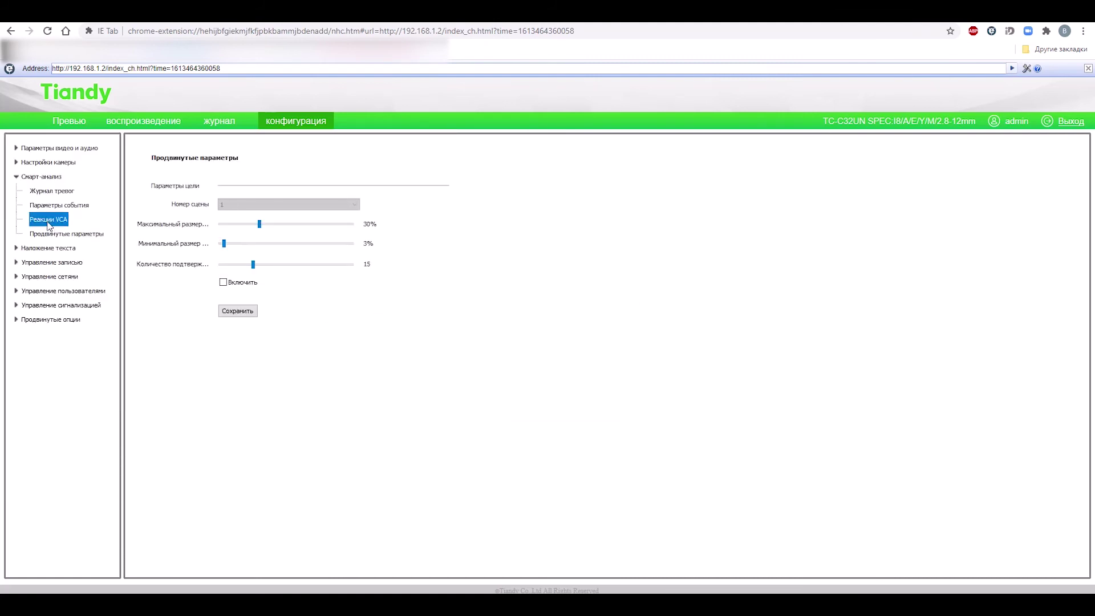
{"action": "left_click", "coordinate": [57, 205]}
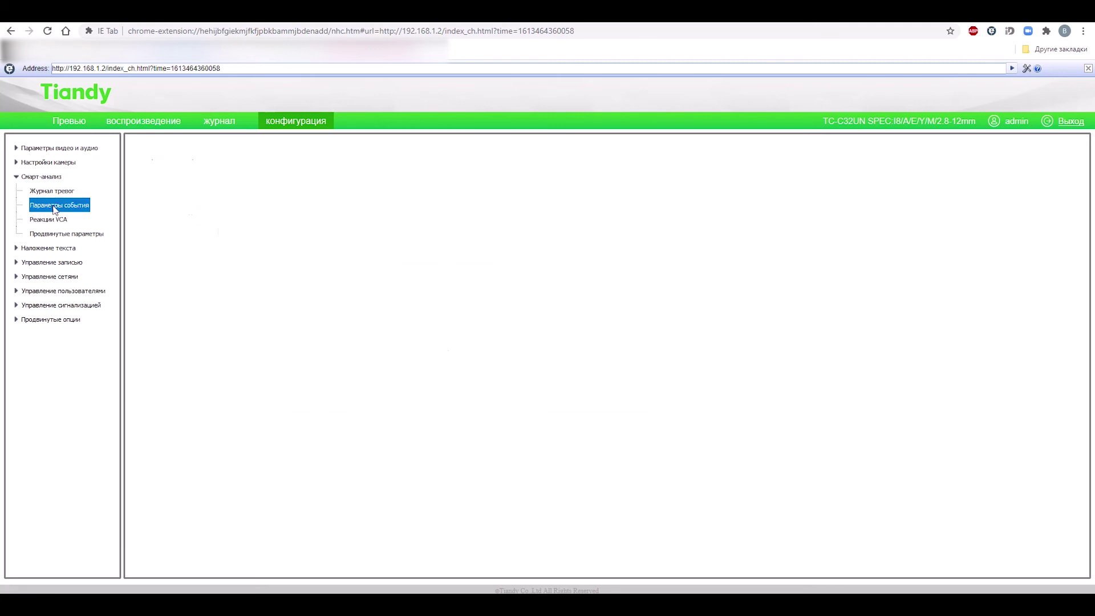
{"action": "left_click", "coordinate": [508, 337]}
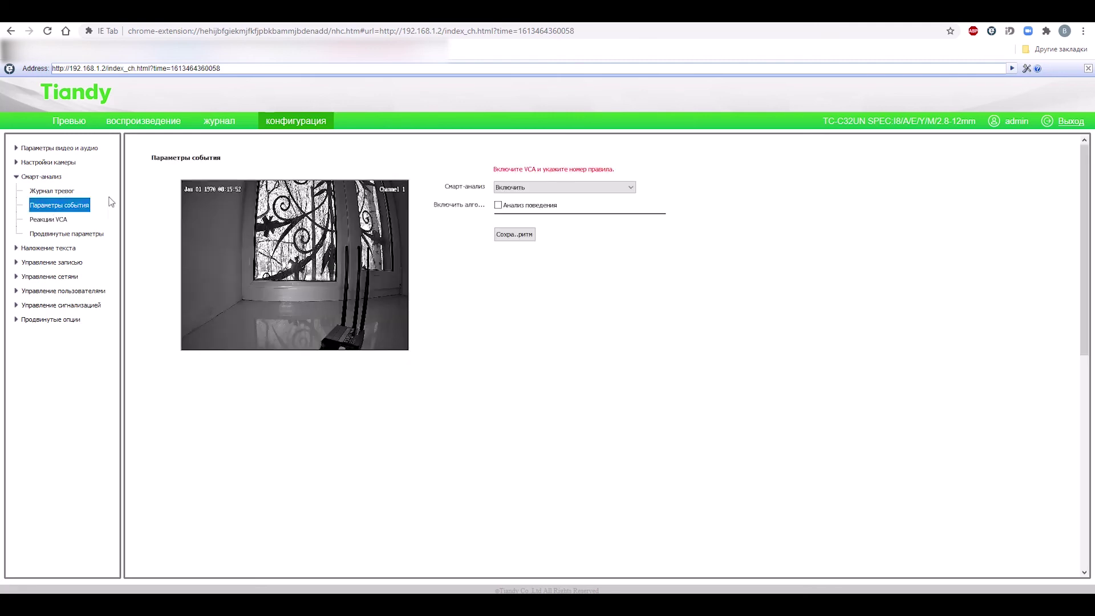
{"action": "left_click", "coordinate": [49, 193]}
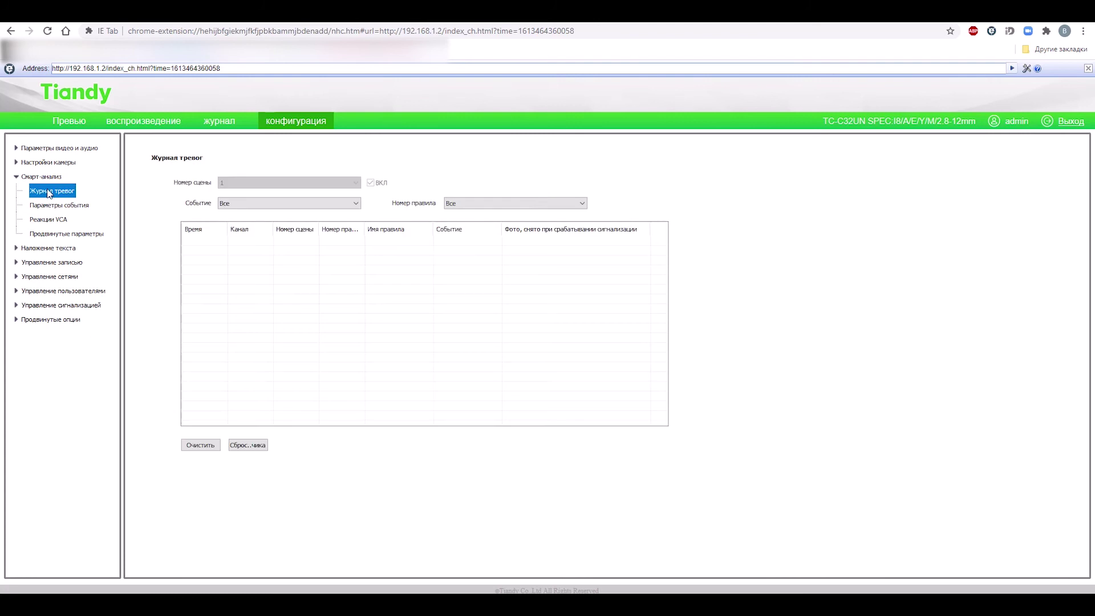
{"action": "left_click", "coordinate": [17, 178]}
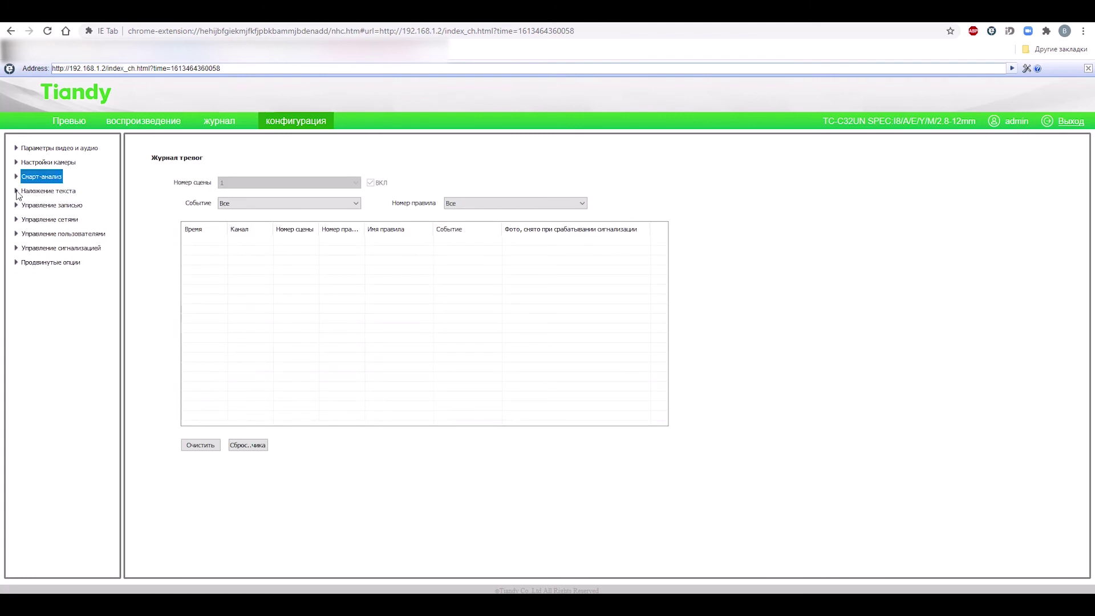
Open the text overlay settings, check the channel name field and show the settings for stream 2.
{"action": "left_click", "coordinate": [16, 192]}
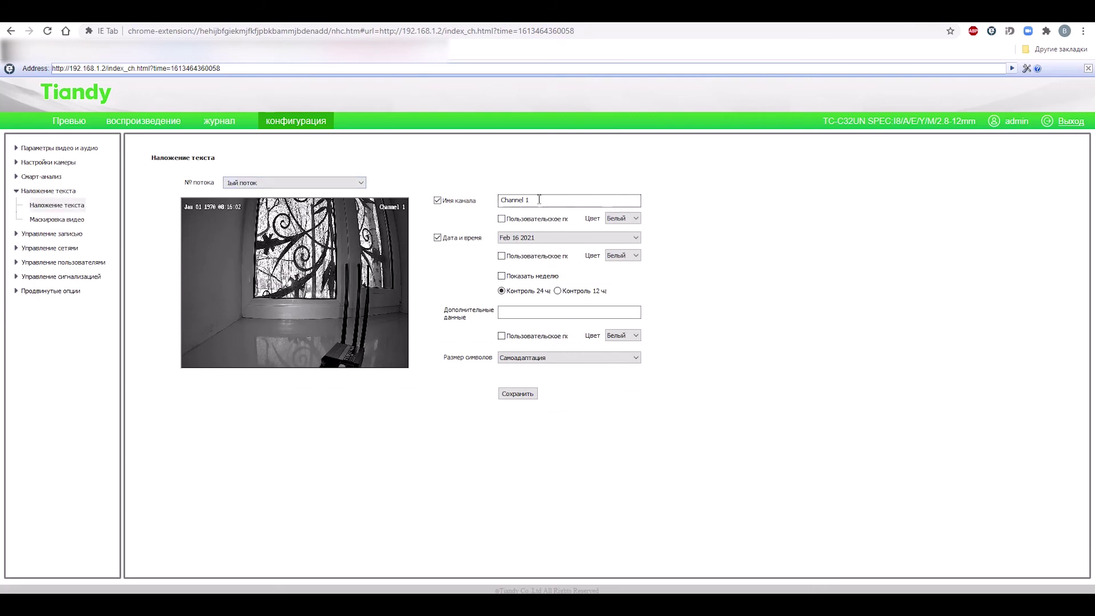
{"action": "left_click_drag", "start_coordinate": [540, 200], "coordinate": [497, 200]}
{"action": "left_click", "coordinate": [281, 181]}
{"action": "left_click", "coordinate": [269, 201]}
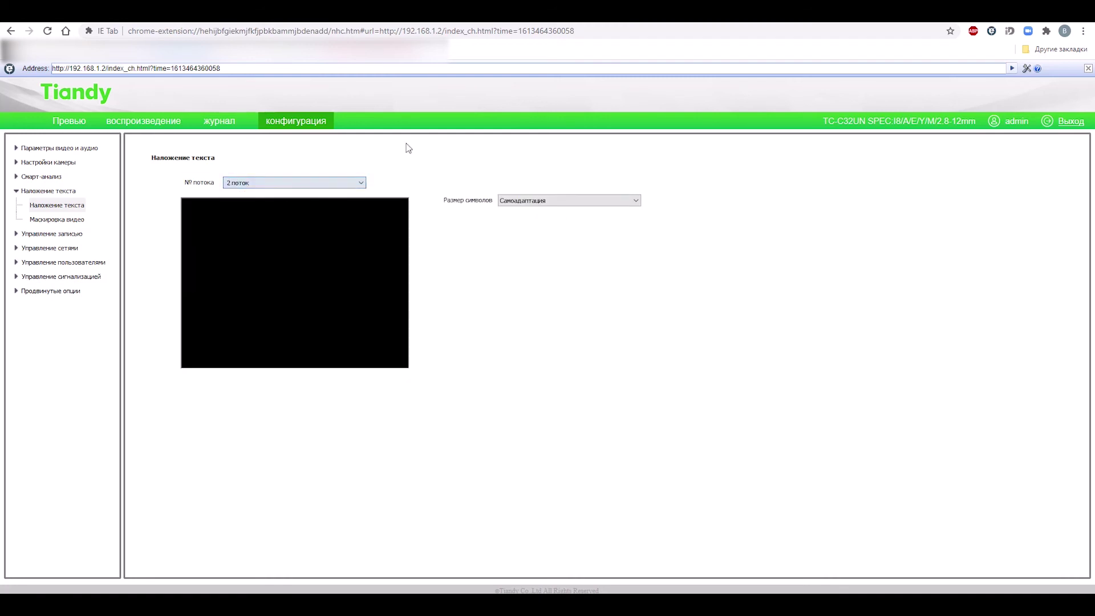
For stream 1's text overlay, set the date format to 16 Feb 2021, enter gnfhx as additional data and save.
{"action": "left_click", "coordinate": [315, 184]}
{"action": "left_click", "coordinate": [315, 193]}
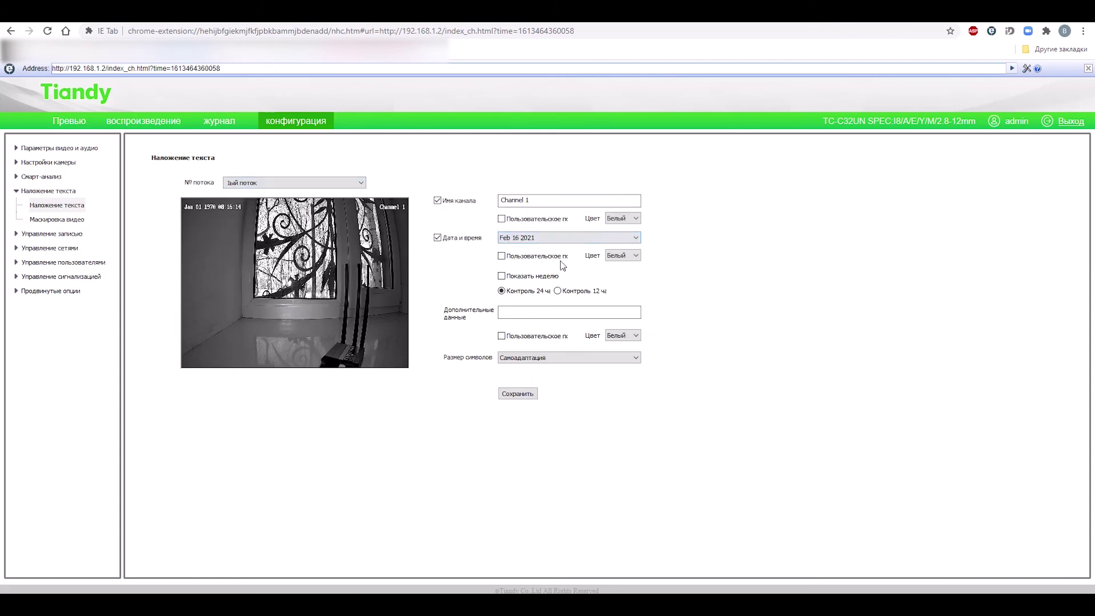
{"action": "left_click", "coordinate": [548, 312]}
{"action": "type", "text": "gnfhx"}
{"action": "left_click", "coordinate": [511, 398]}
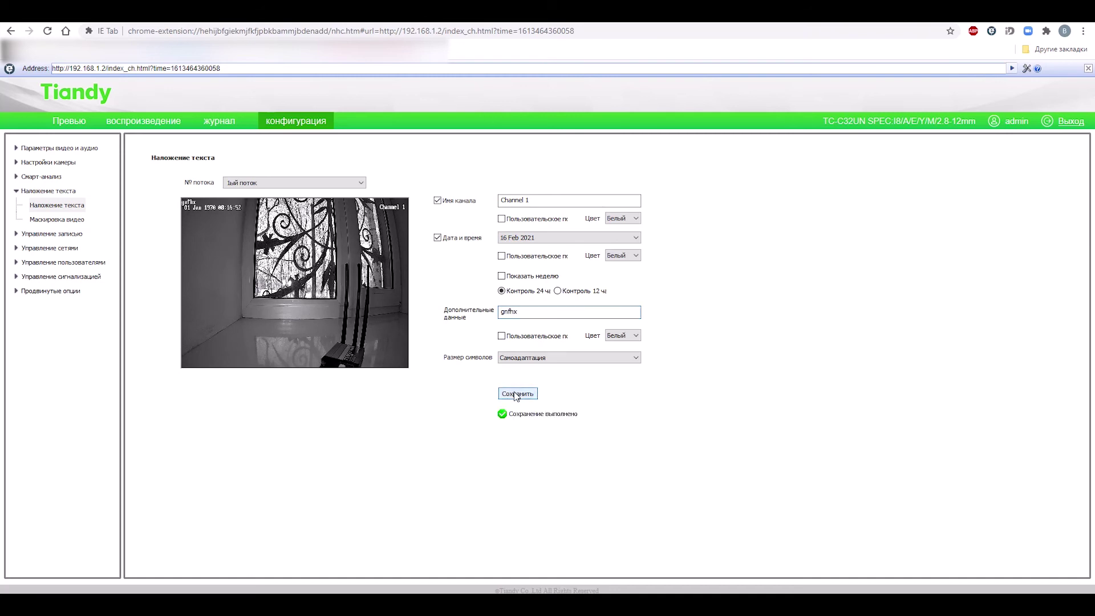
In the video masking settings, draw two rectangular masks one above the other over the window's left pane and delete them.
{"action": "left_click", "coordinate": [57, 219]}
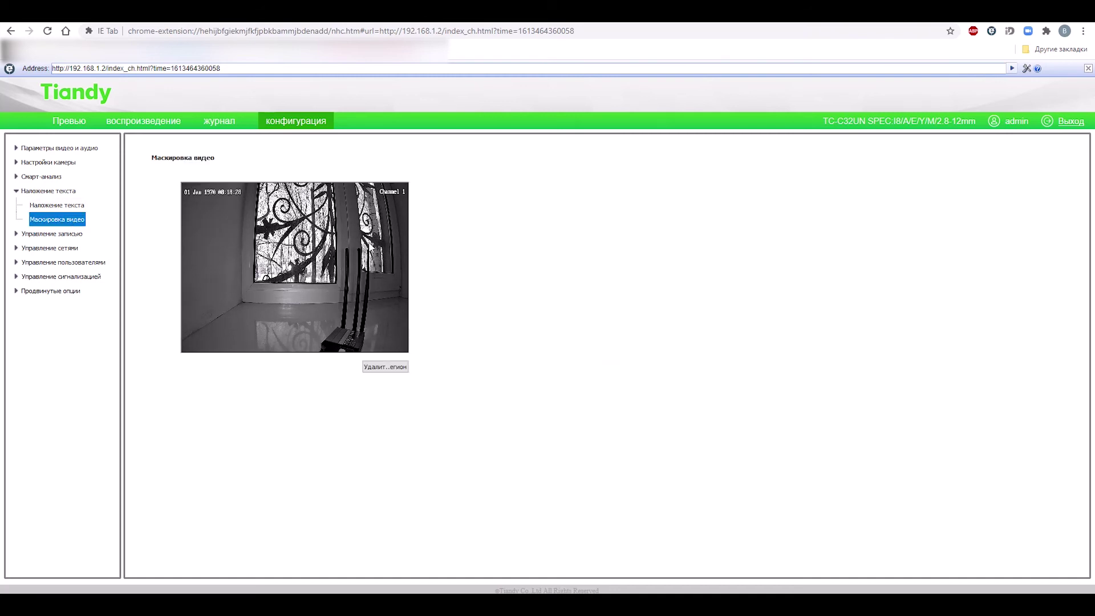
{"action": "left_click_drag", "start_coordinate": [247, 209], "coordinate": [317, 251]}
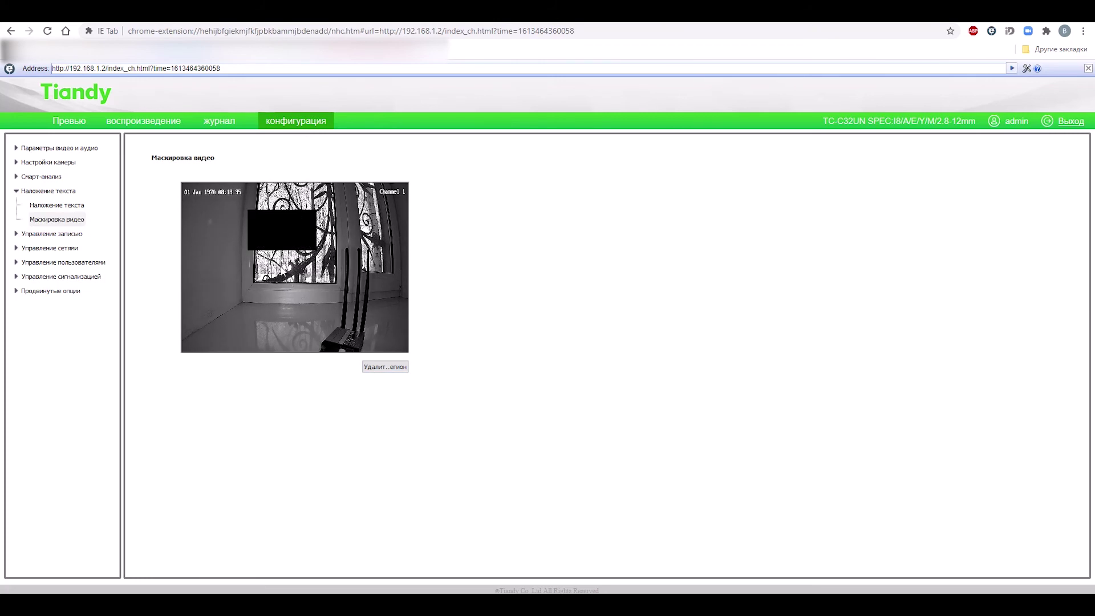
{"action": "left_click_drag", "start_coordinate": [253, 271], "coordinate": [334, 287]}
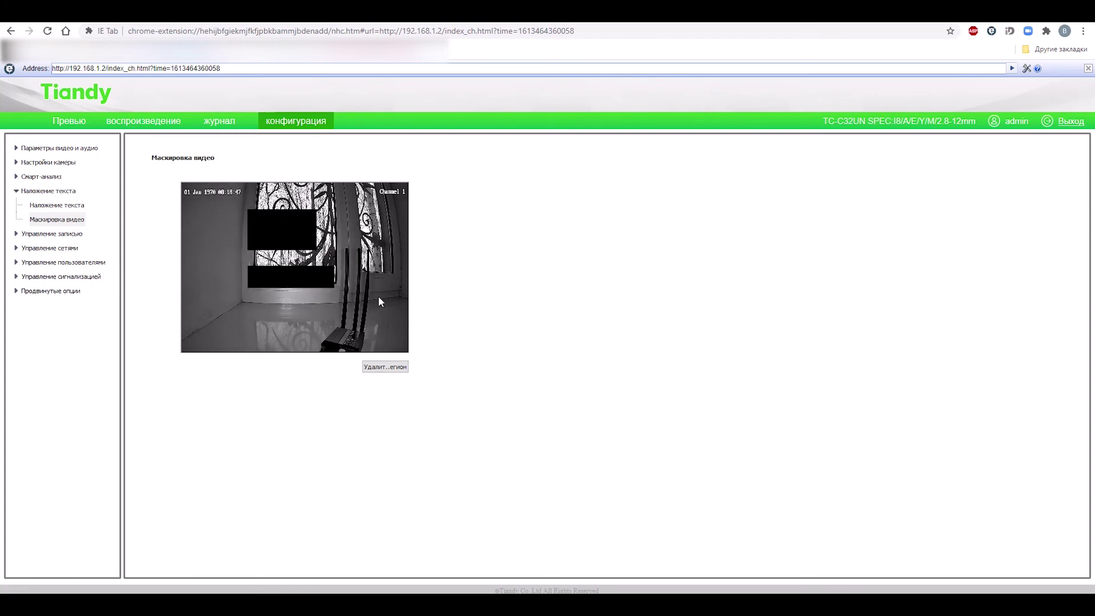
{"action": "left_click", "coordinate": [386, 367]}
Draw a small mask on the window and a larger one over the dark vertical antennas, and delete both masks.
{"action": "left_click_drag", "start_coordinate": [266, 207], "coordinate": [308, 236]}
{"action": "left_click_drag", "start_coordinate": [395, 317], "coordinate": [394, 313]}
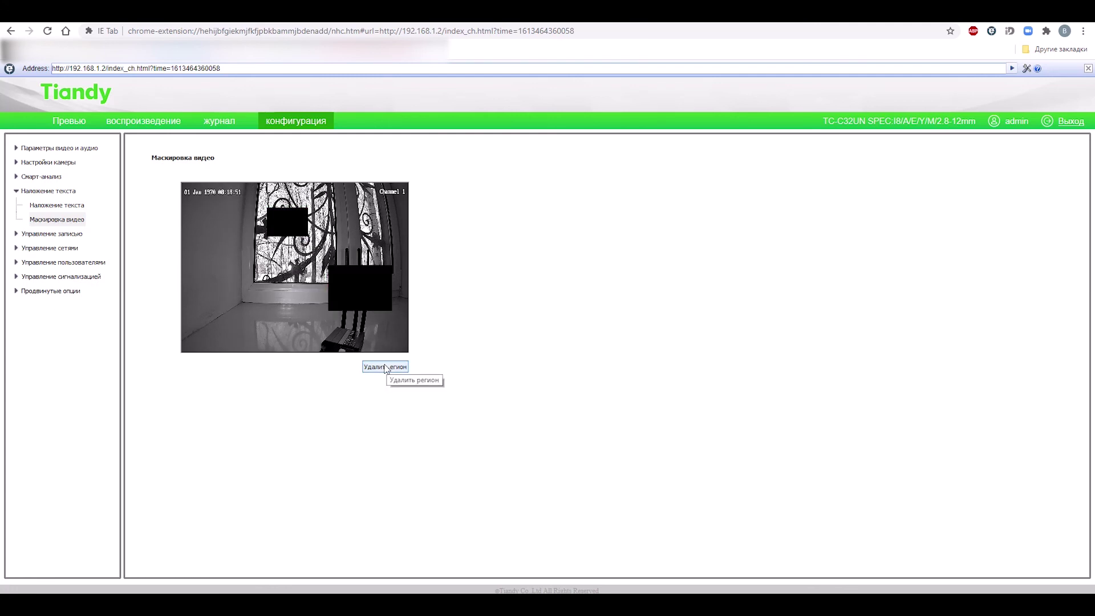
{"action": "left_click", "coordinate": [386, 367]}
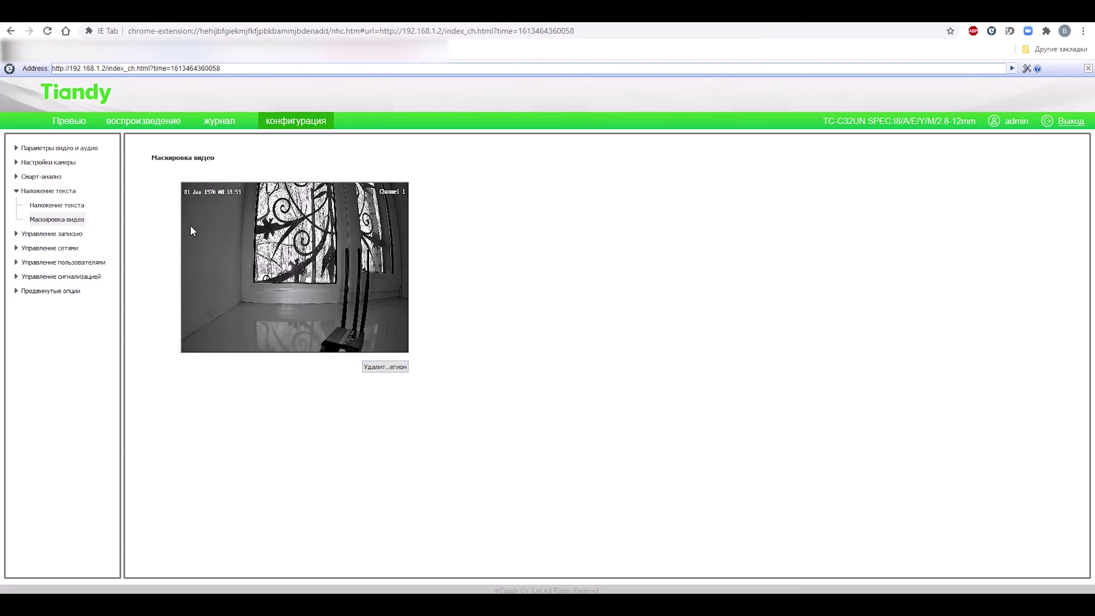
{"action": "left_click", "coordinate": [38, 223]}
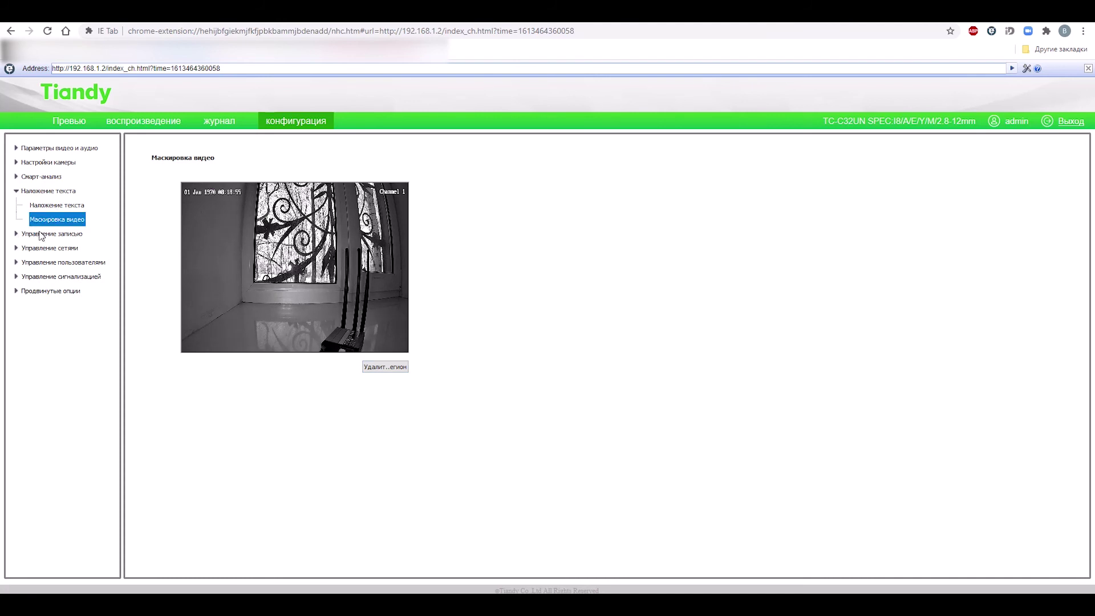
Examine the recording policy in the recording management section and the post-recording duration options for alarm recording.
{"action": "left_click", "coordinate": [40, 233]}
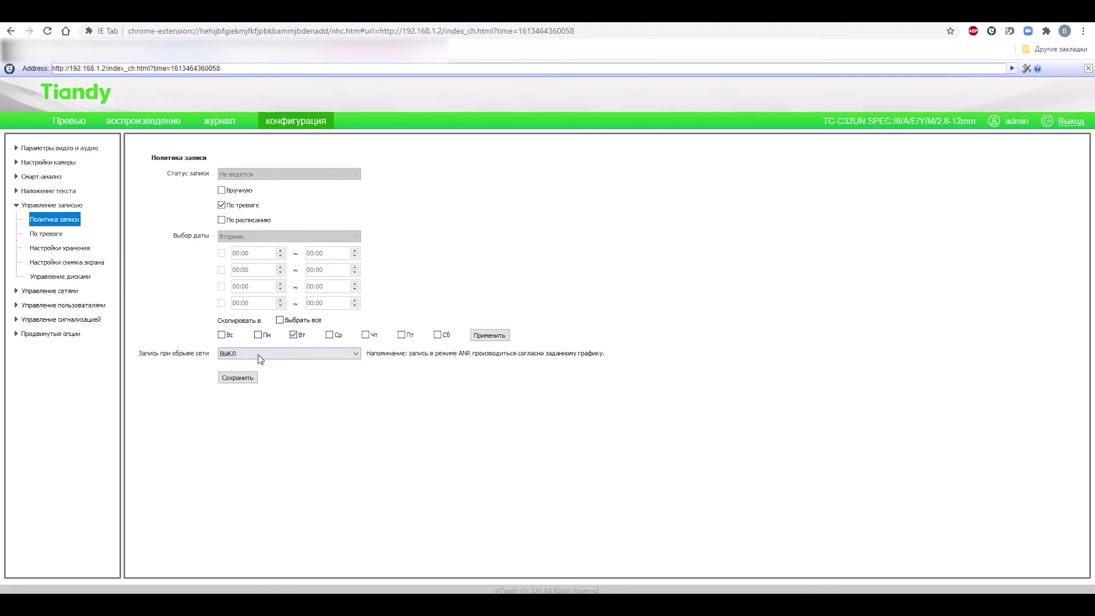
{"action": "left_click", "coordinate": [44, 235]}
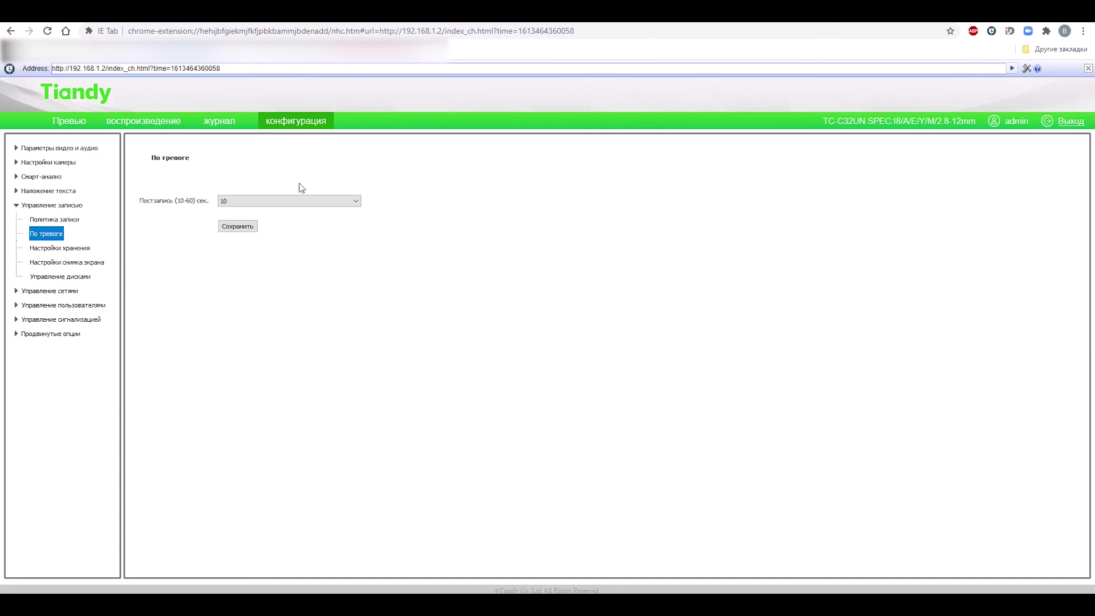
{"action": "left_click", "coordinate": [318, 204]}
{"action": "left_click", "coordinate": [317, 205]}
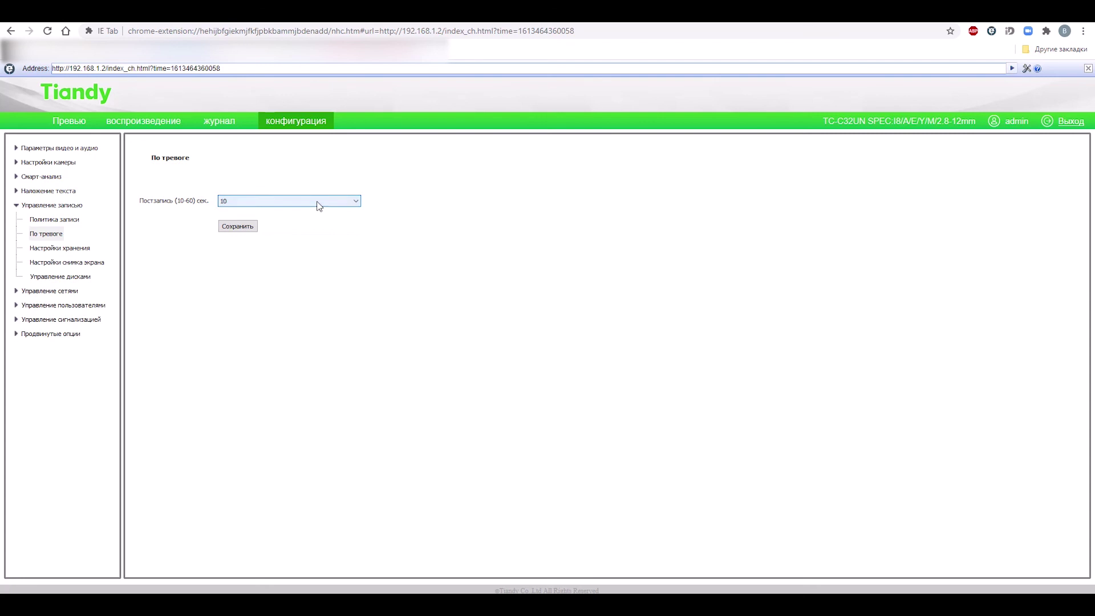
{"action": "left_click", "coordinate": [229, 205]}
{"action": "left_click", "coordinate": [232, 218]}
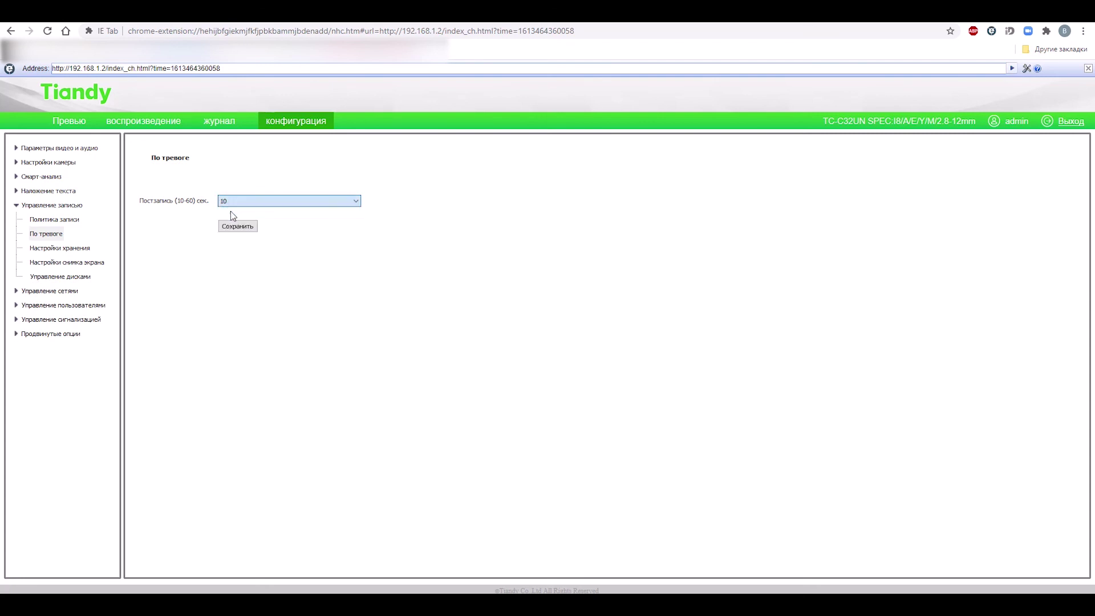
{"action": "left_click", "coordinate": [232, 203]}
{"action": "left_click", "coordinate": [241, 233]}
{"action": "left_click", "coordinate": [247, 204]}
{"action": "left_click", "coordinate": [246, 211]}
Review the storage and snapshot settings, and try the disk initialisation command in disk management.
{"action": "left_click", "coordinate": [75, 248]}
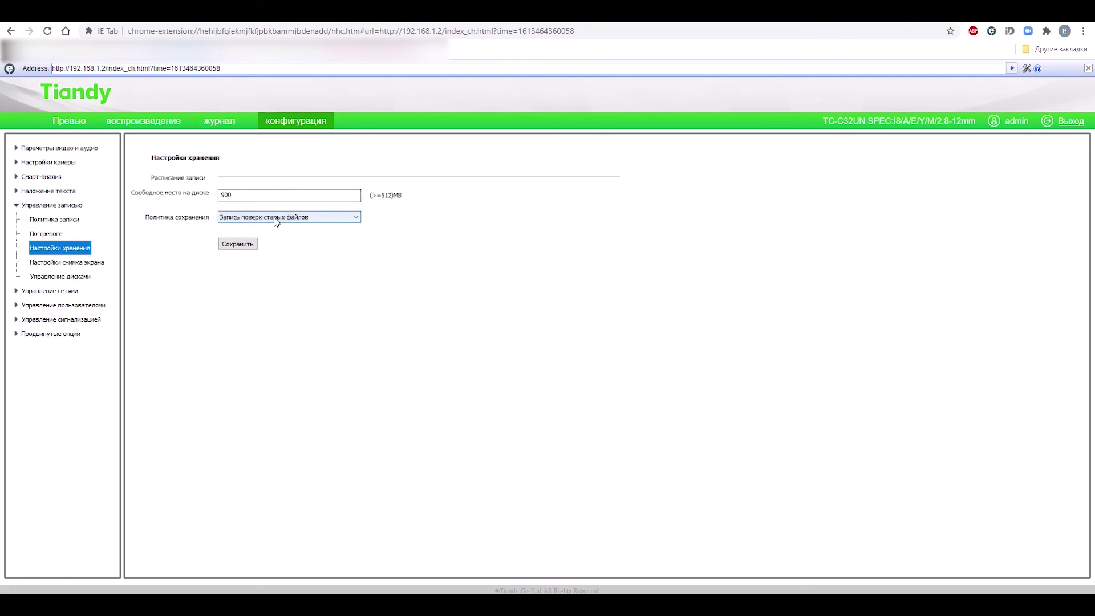
{"action": "left_click", "coordinate": [77, 263]}
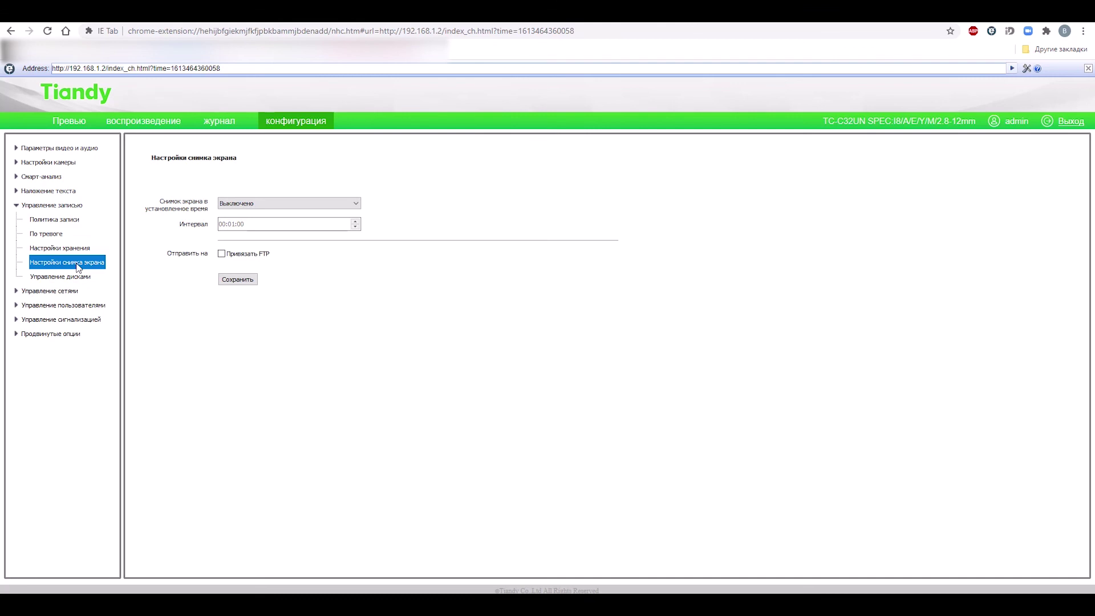
{"action": "left_click", "coordinate": [72, 277]}
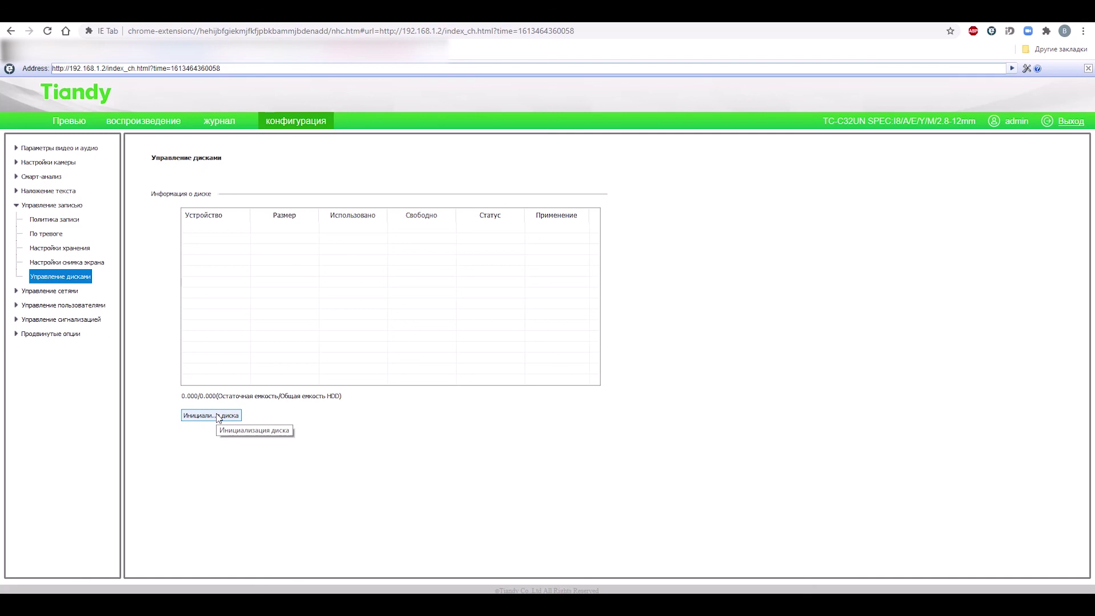
{"action": "left_click", "coordinate": [218, 417]}
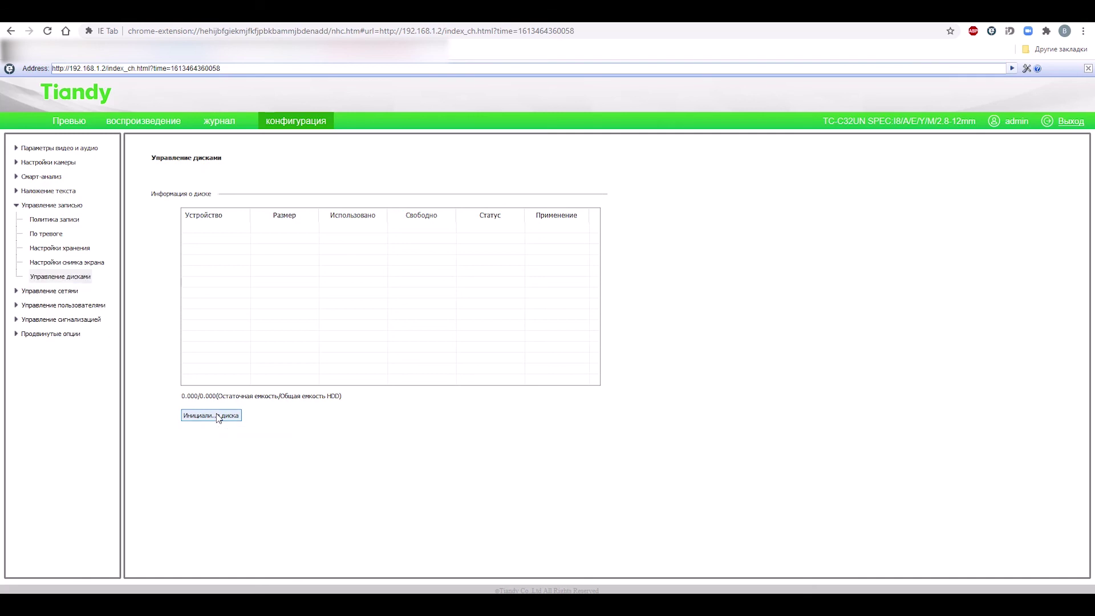
{"action": "left_click", "coordinate": [546, 336]}
Open the camera's network settings and switch automatic IP address assignment on and back off.
{"action": "left_click", "coordinate": [36, 291]}
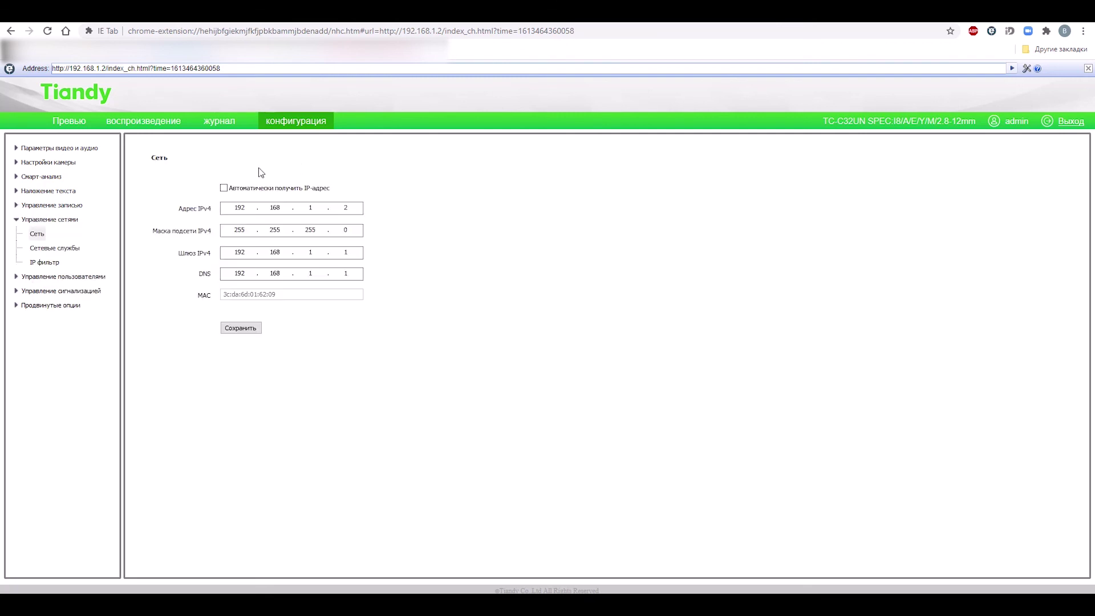
{"action": "left_click", "coordinate": [224, 188]}
{"action": "left_click", "coordinate": [224, 188]}
Examine the network services' DDNS, FTP, port mapping and other settings, including the HTTP port field.
{"action": "left_click", "coordinate": [57, 248]}
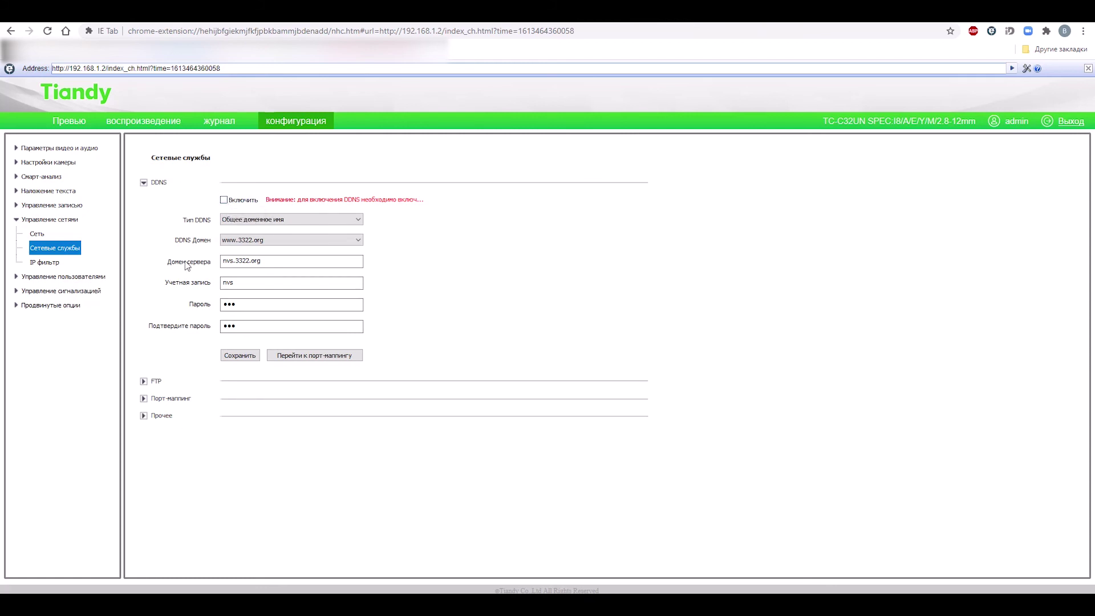
{"action": "left_click", "coordinate": [143, 381]}
{"action": "left_click", "coordinate": [143, 386]}
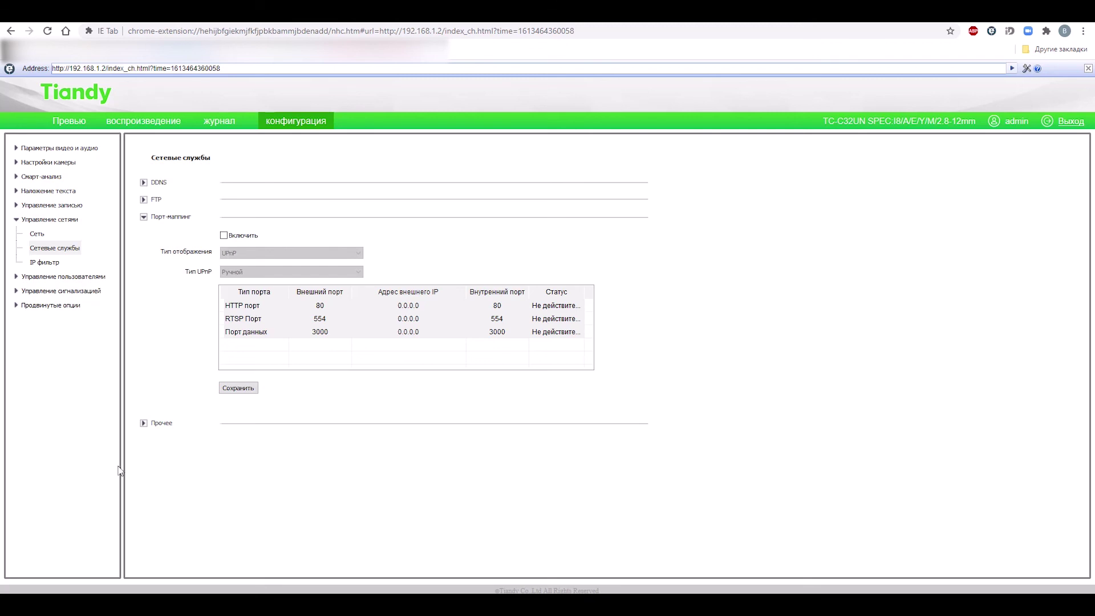
{"action": "left_click", "coordinate": [144, 423]}
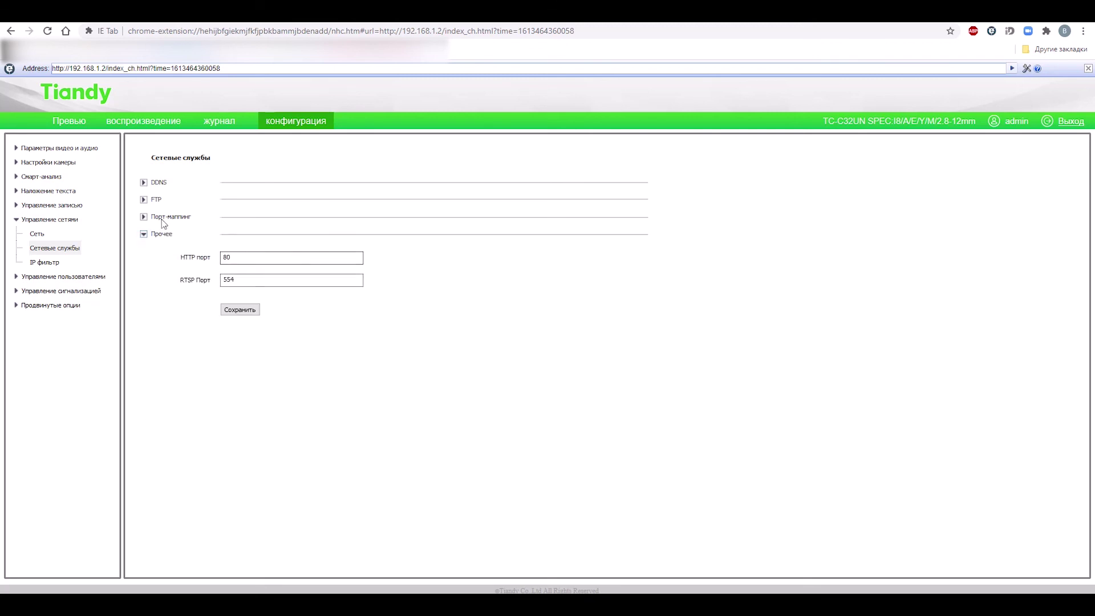
{"action": "left_click", "coordinate": [240, 257]}
In the IP filter settings, try the white list and black list modes and return the filter to Откл.
{"action": "left_click", "coordinate": [43, 263]}
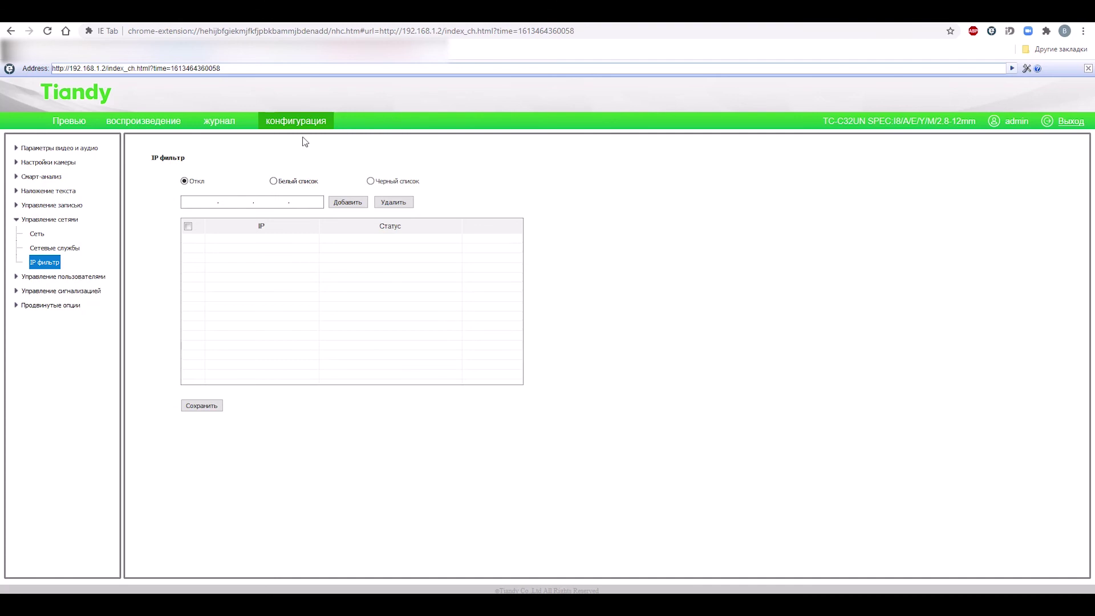
{"action": "left_click", "coordinate": [288, 183]}
{"action": "left_click", "coordinate": [370, 181]}
{"action": "left_click", "coordinate": [184, 181]}
In user management, select the Admin account and review the access rights offered when adding a user.
{"action": "left_click", "coordinate": [15, 276]}
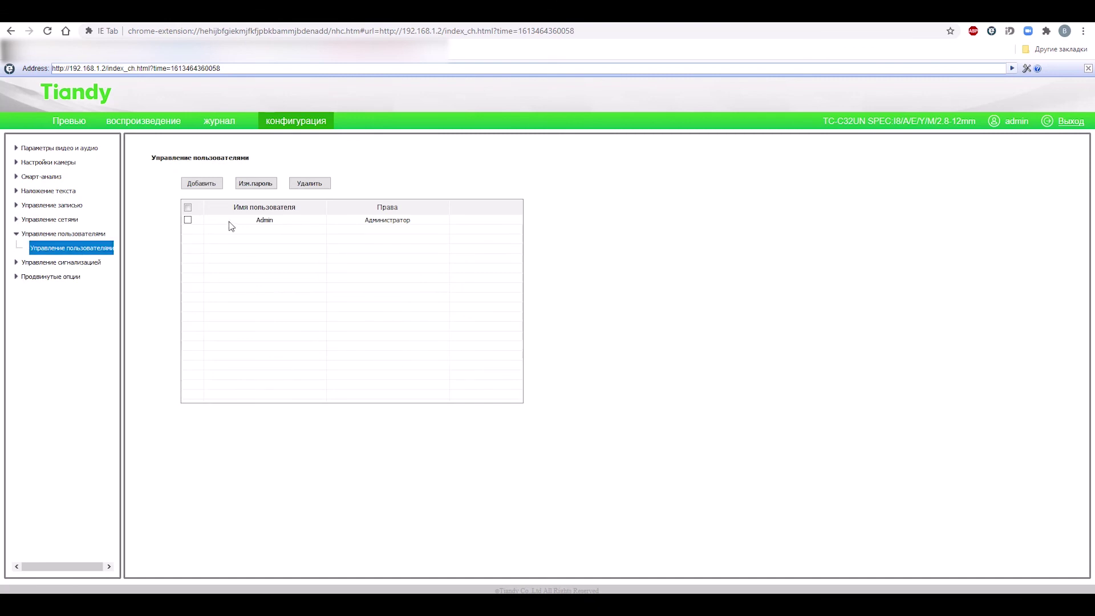
{"action": "left_click", "coordinate": [189, 220]}
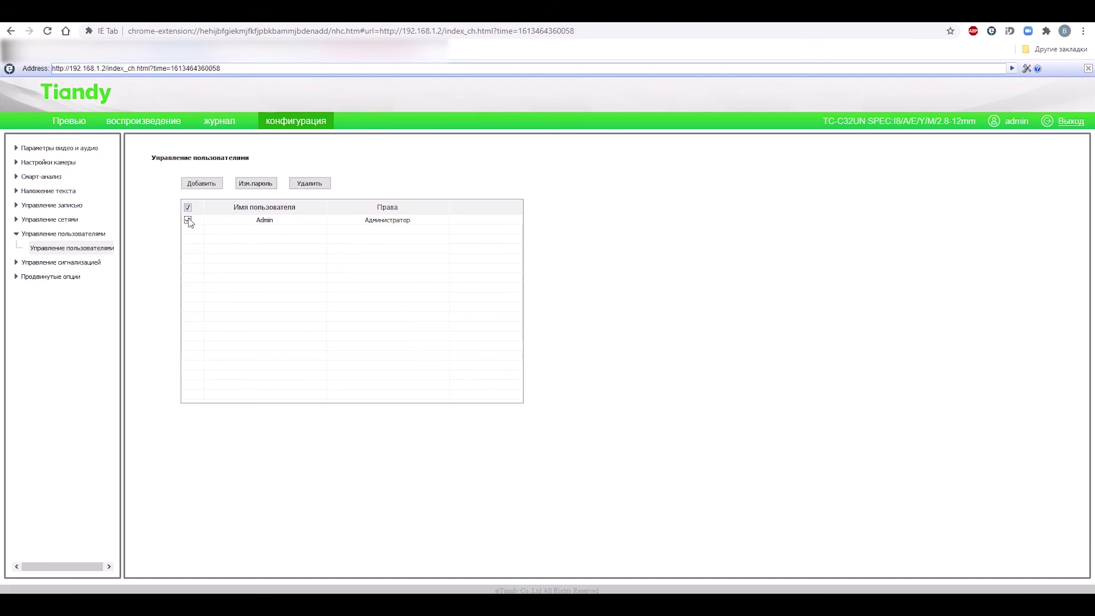
{"action": "left_click", "coordinate": [255, 184]}
{"action": "left_click", "coordinate": [556, 260]}
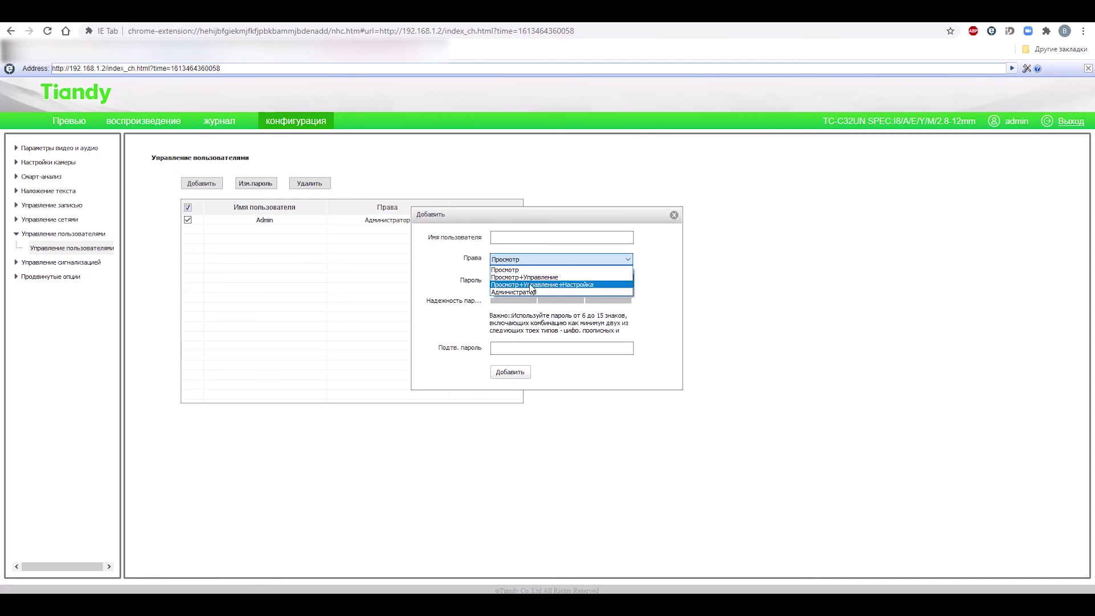
{"action": "left_click", "coordinate": [650, 271]}
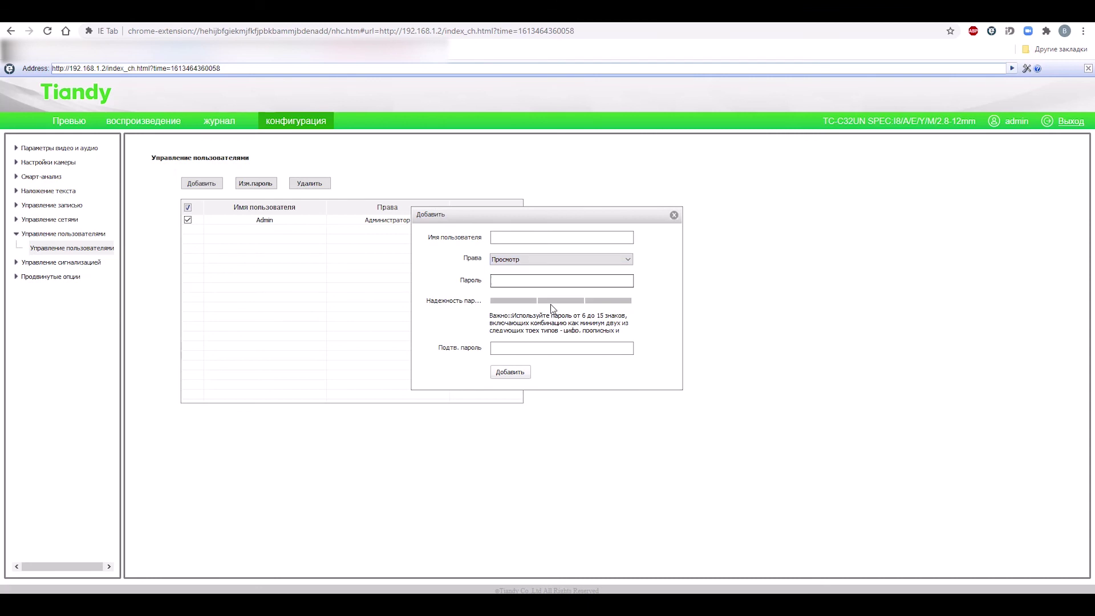
Examine the motion alarm's schedule settings and the file storage paths in the local settings.
{"action": "left_click", "coordinate": [63, 262]}
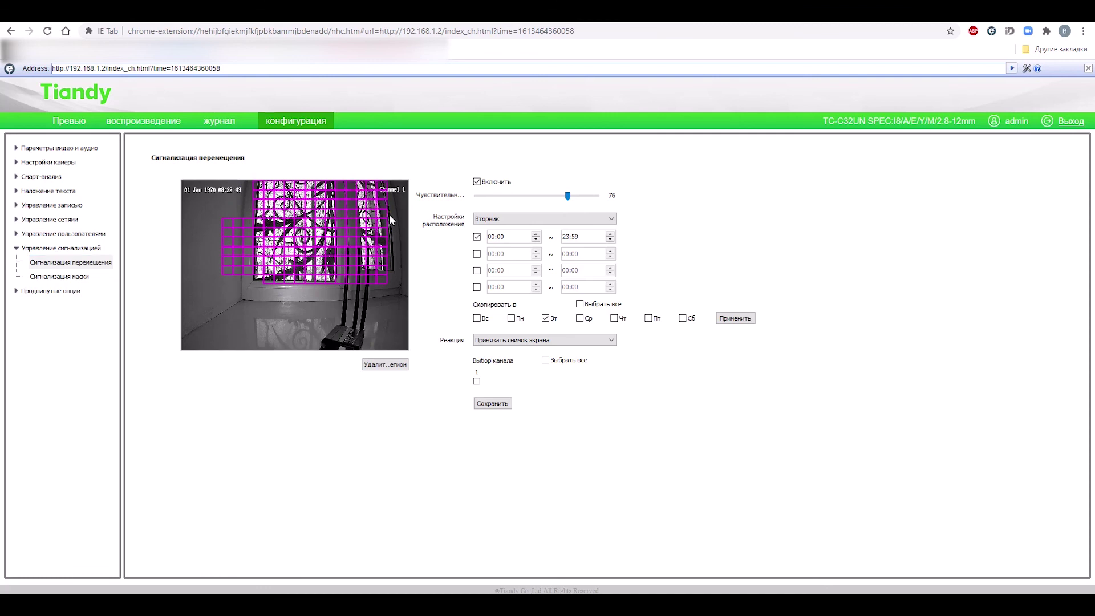
{"action": "left_click", "coordinate": [490, 222]}
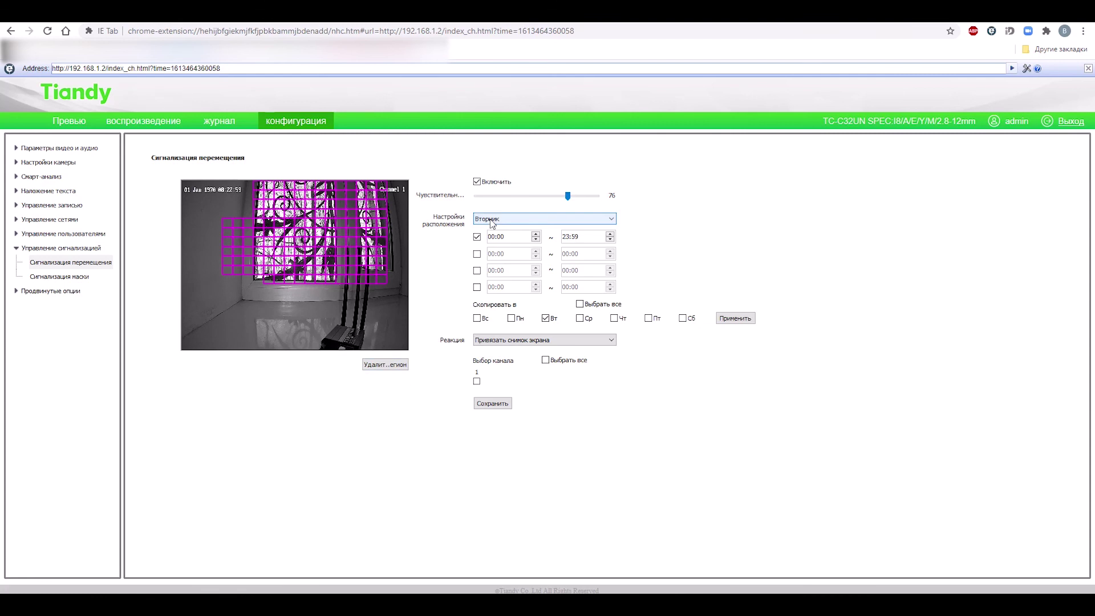
{"action": "left_click", "coordinate": [29, 291]}
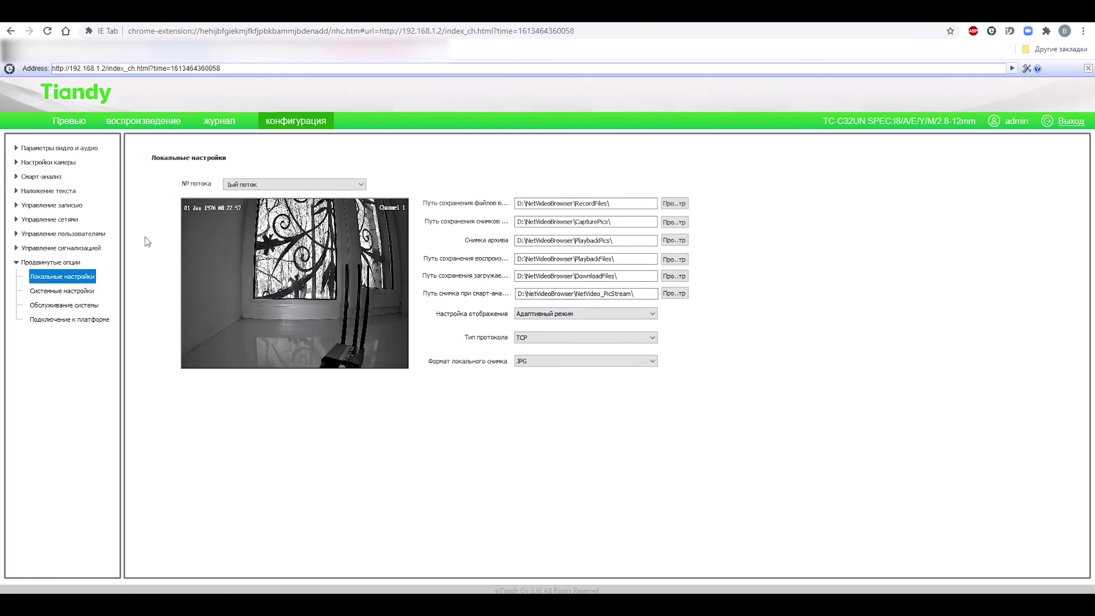
{"action": "left_click", "coordinate": [588, 201]}
{"action": "left_click_drag", "start_coordinate": [574, 207], "coordinate": [533, 228]}
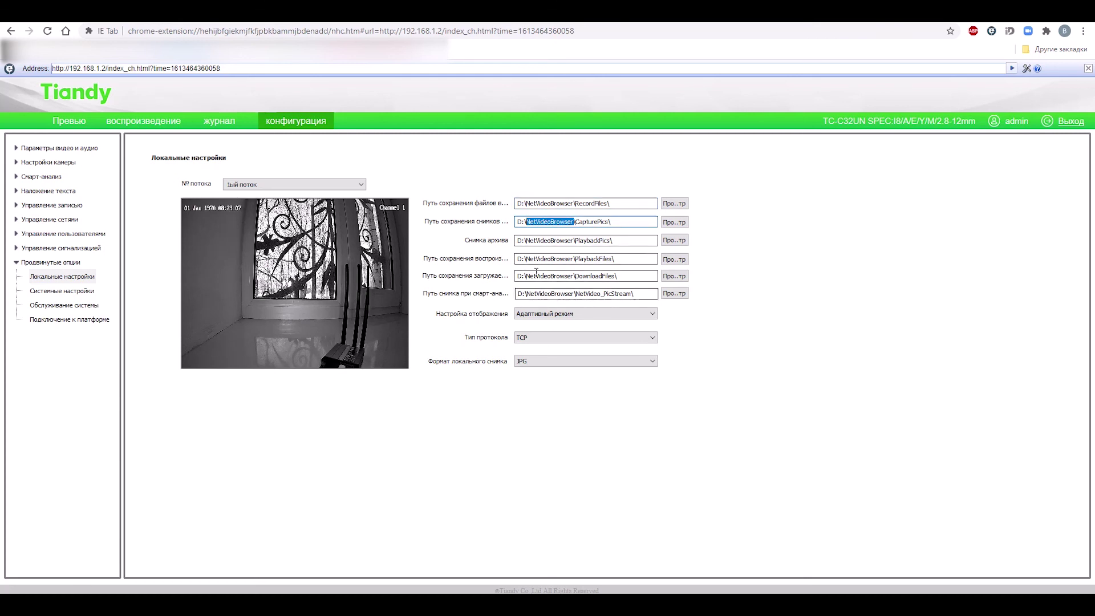
In the system settings, set the time zone to GMT+02:00 Афины, Иерусалим, Стамбул and enable daylight saving time.
{"action": "left_click", "coordinate": [59, 293]}
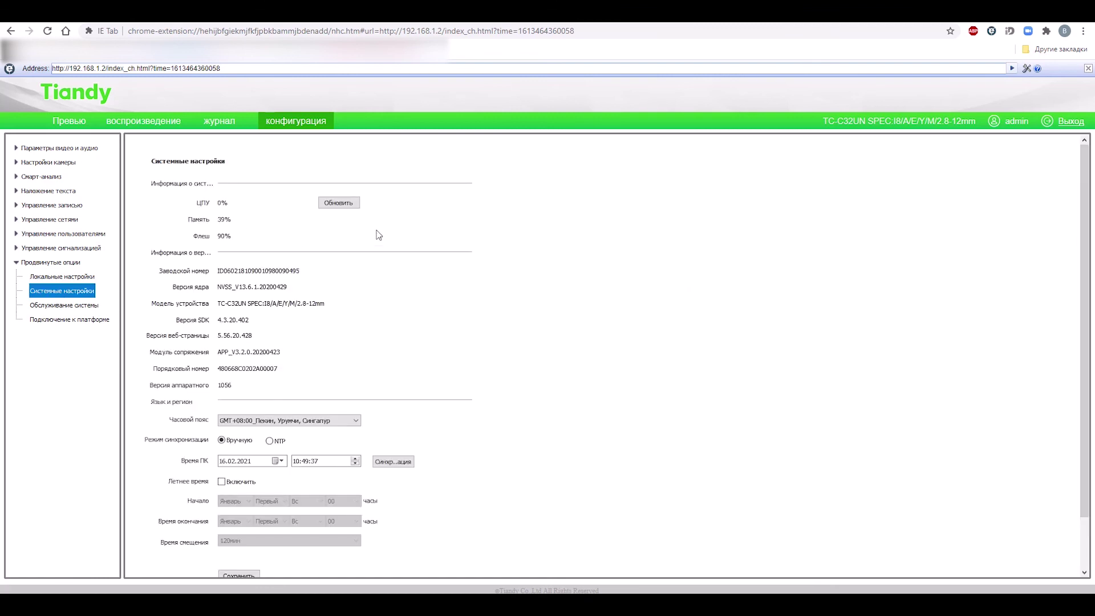
{"action": "scroll", "coordinate": [289, 255], "scroll_direction": "down", "scroll_amount": 3}
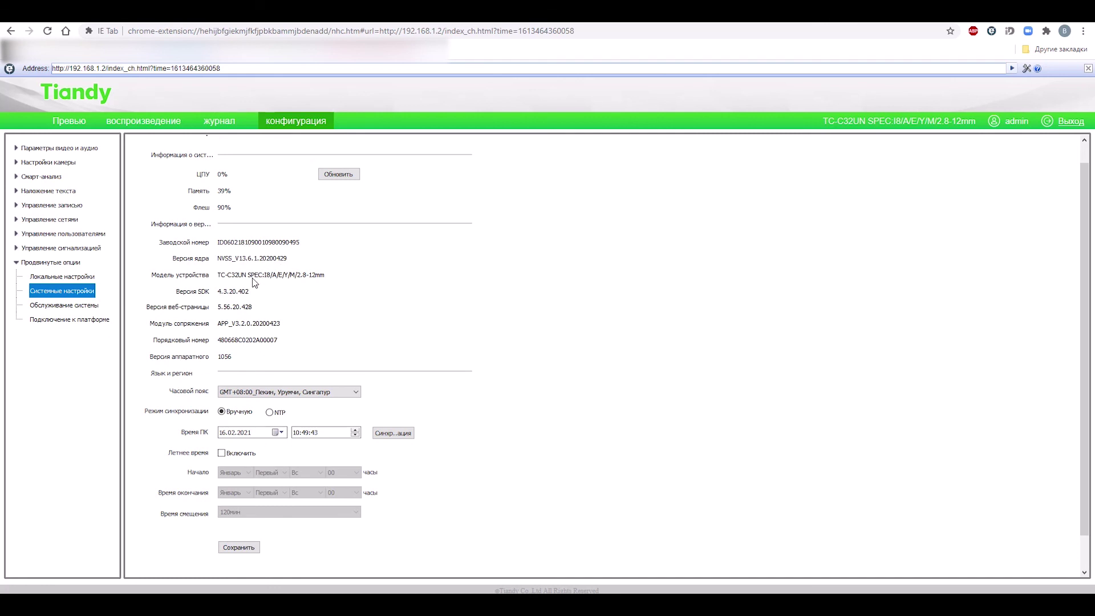
{"action": "scroll", "coordinate": [293, 312], "scroll_direction": "down", "scroll_amount": 5}
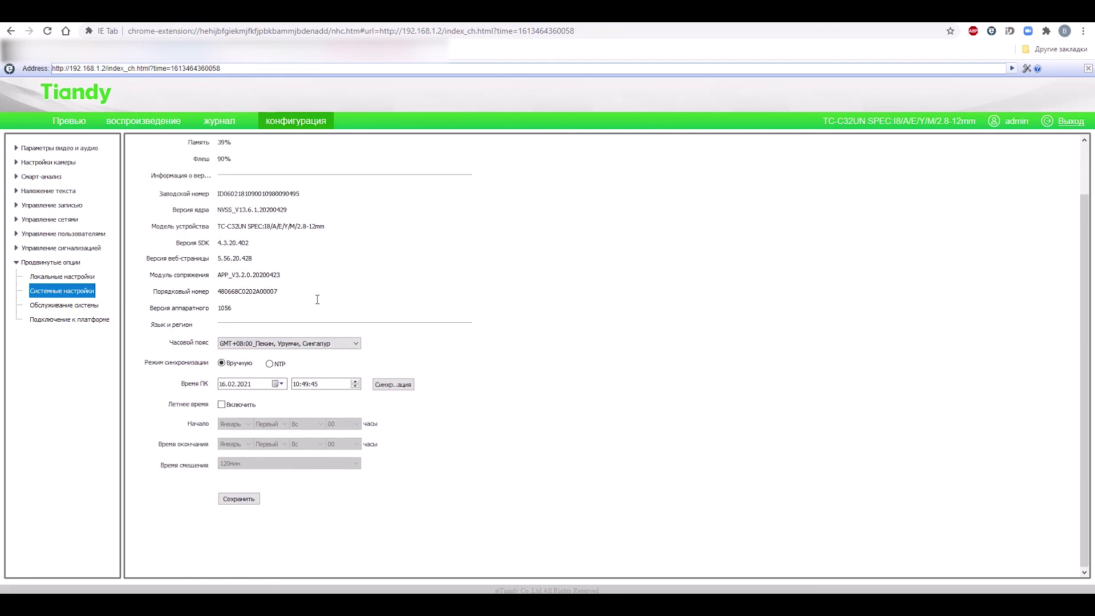
{"action": "left_click", "coordinate": [292, 343]}
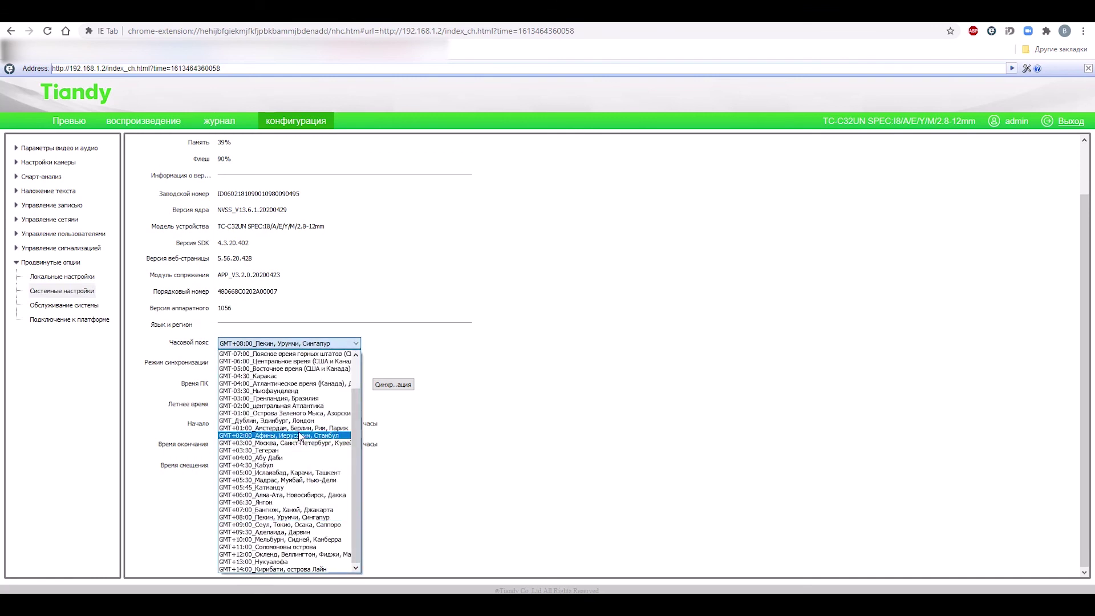
{"action": "left_click", "coordinate": [300, 435]}
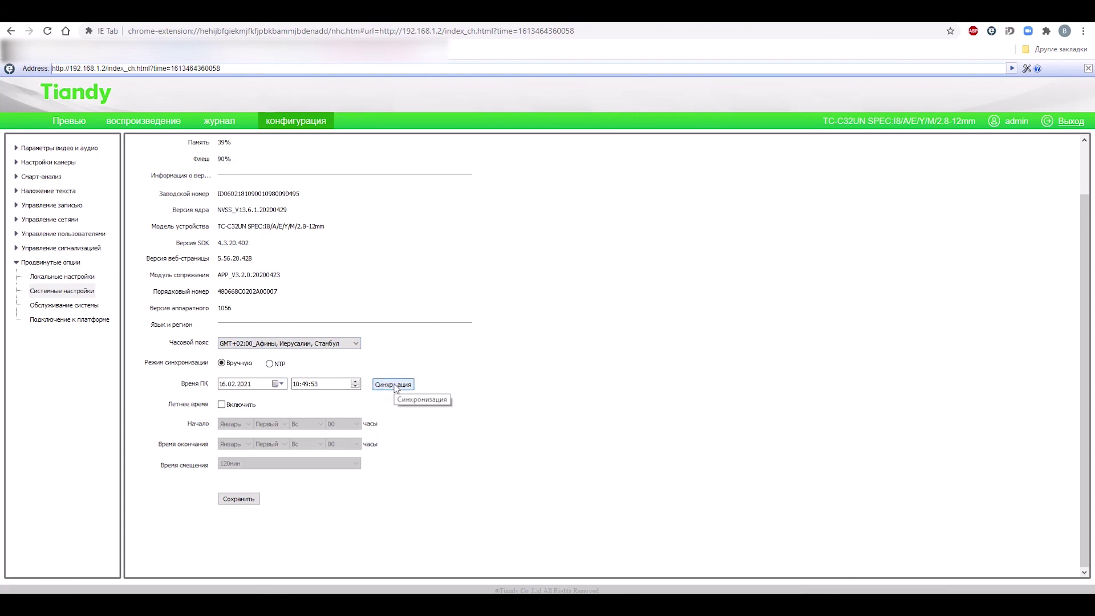
{"action": "left_click", "coordinate": [222, 404]}
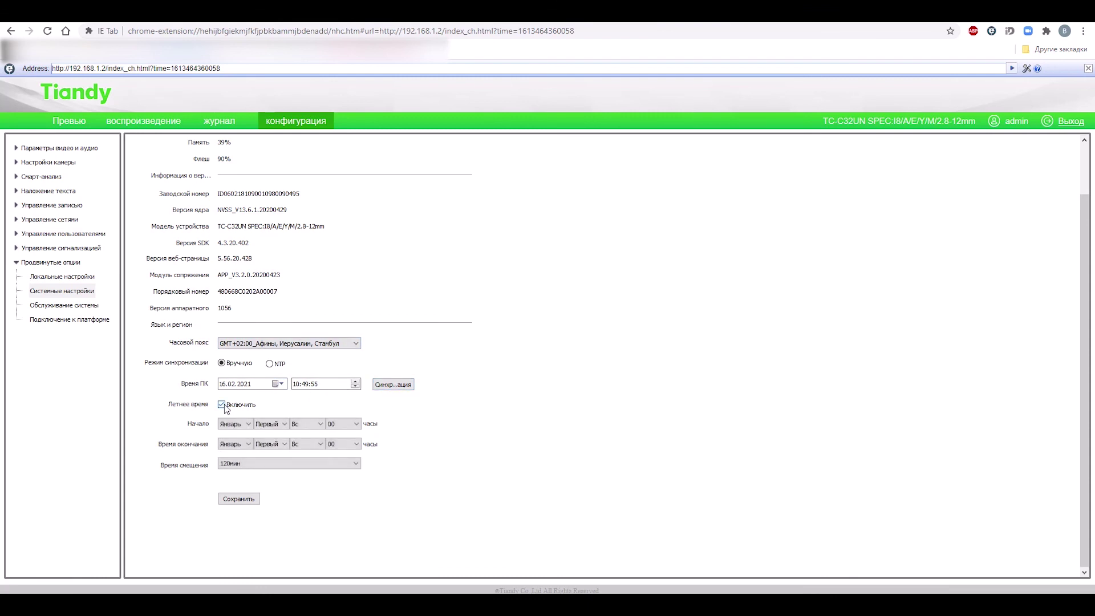
Review the system maintenance options and the access options of the platform connection settings.
{"action": "left_click", "coordinate": [90, 307]}
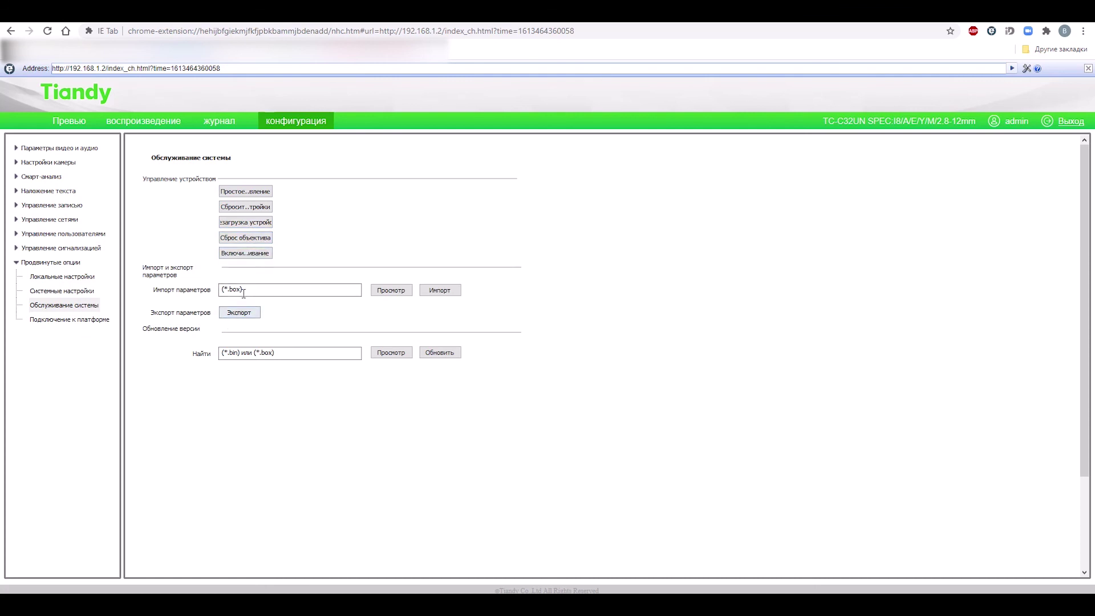
{"action": "left_click", "coordinate": [99, 318]}
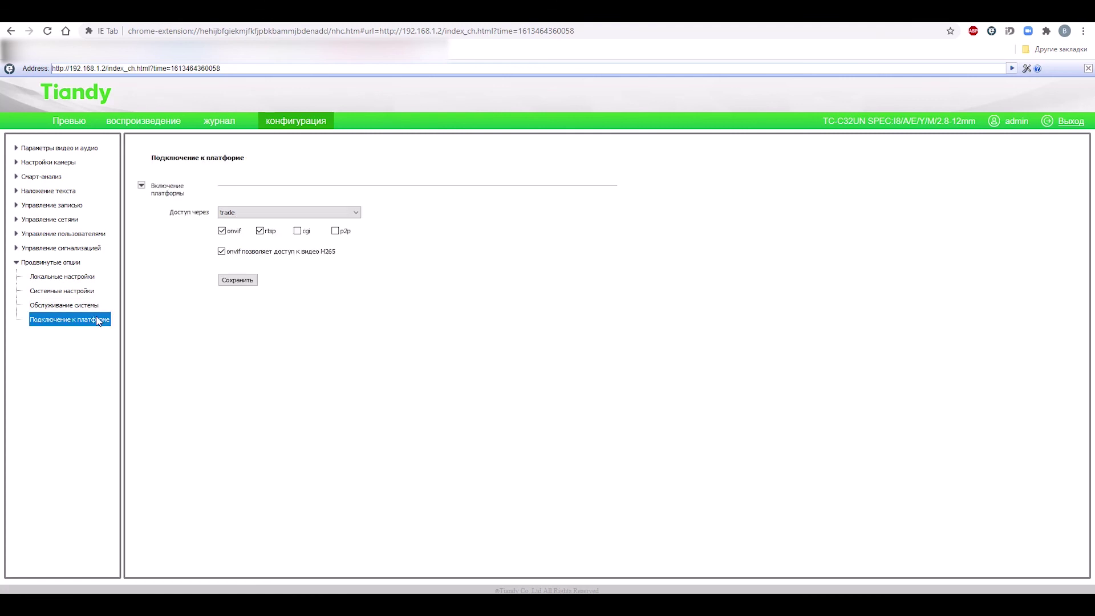
{"action": "left_click", "coordinate": [303, 212]}
{"action": "left_click", "coordinate": [302, 218]}
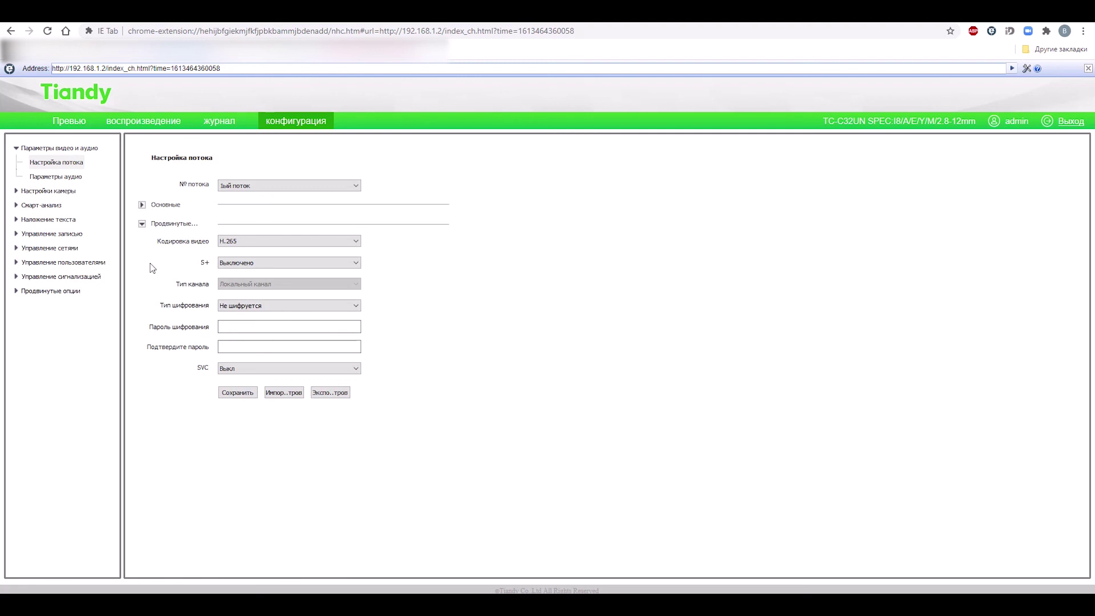
Collapse the advanced stream options and open the camera's HD image parameters.
{"action": "left_click", "coordinate": [142, 224]}
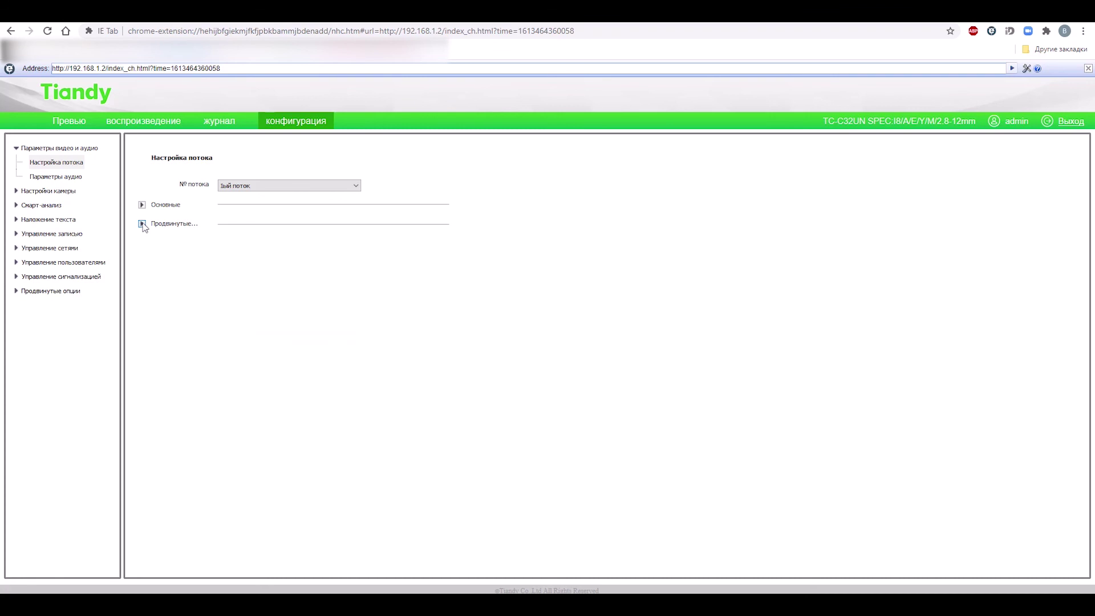
{"action": "left_click", "coordinate": [34, 191]}
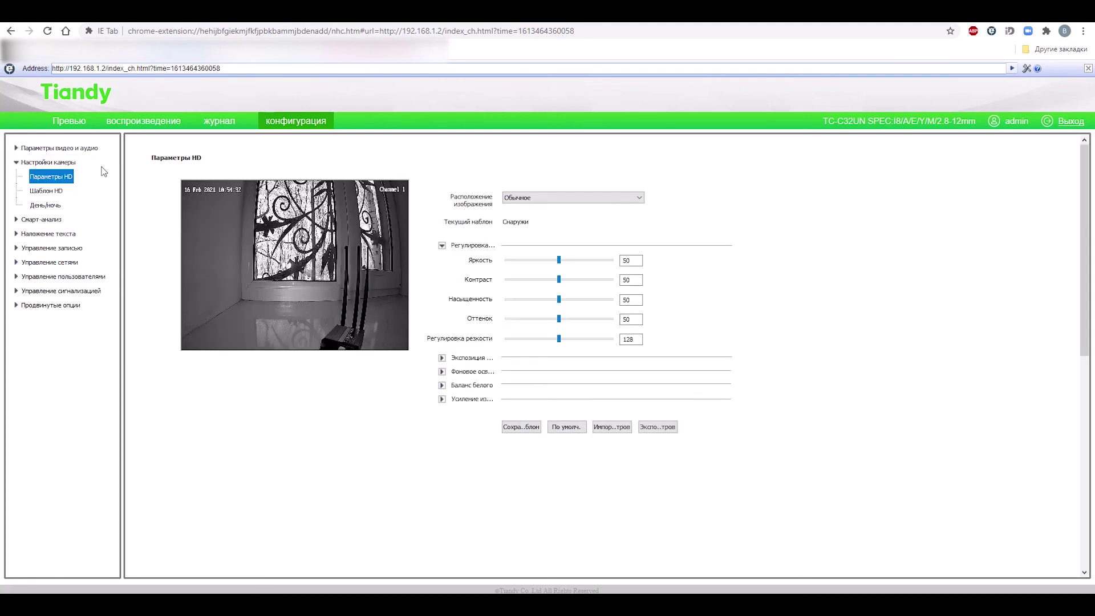